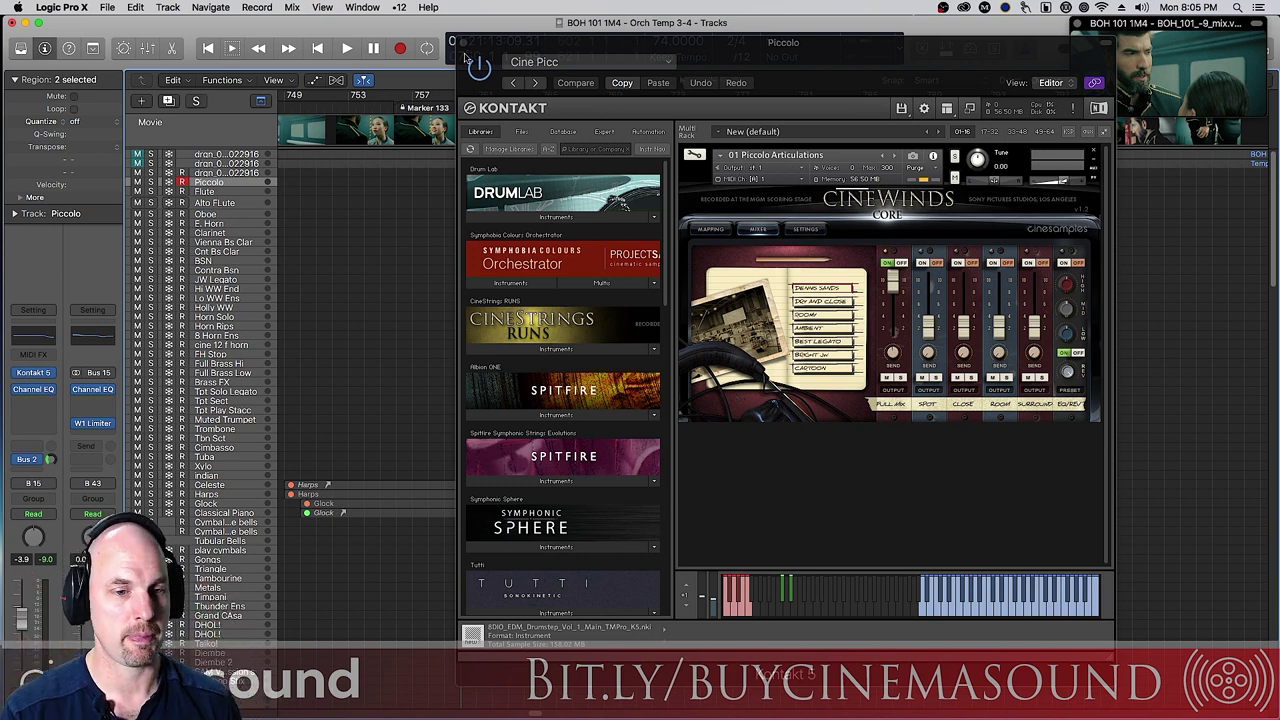
Step: Select the BSN bassoon track, jump to bar 749 and audition playback from there
left_click_drag(497, 47, 768, 74)
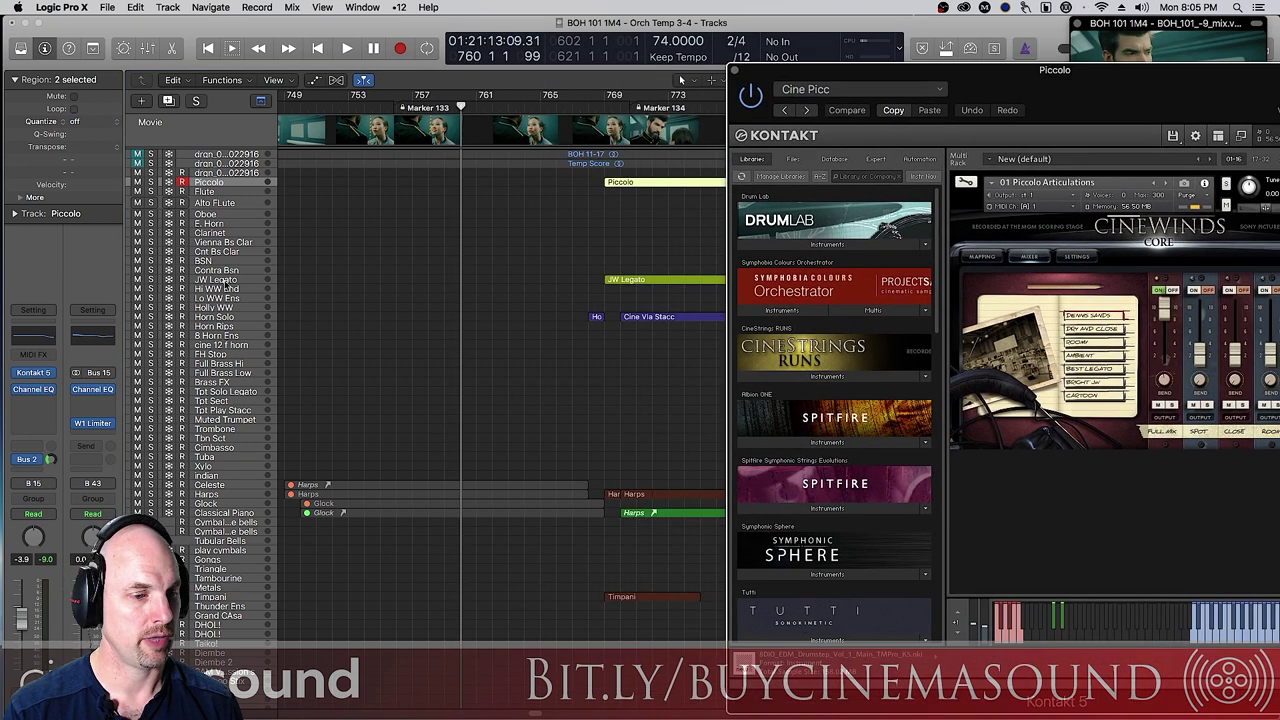
left_click(225, 262)
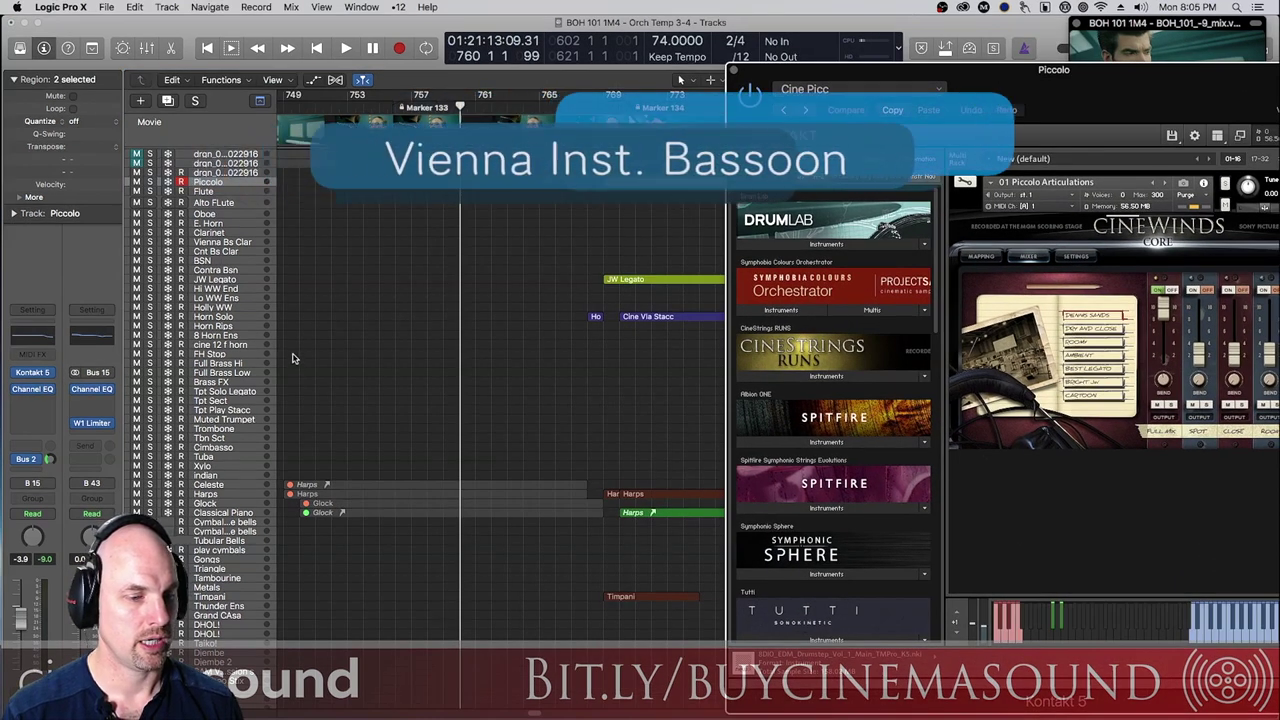
key("slash")
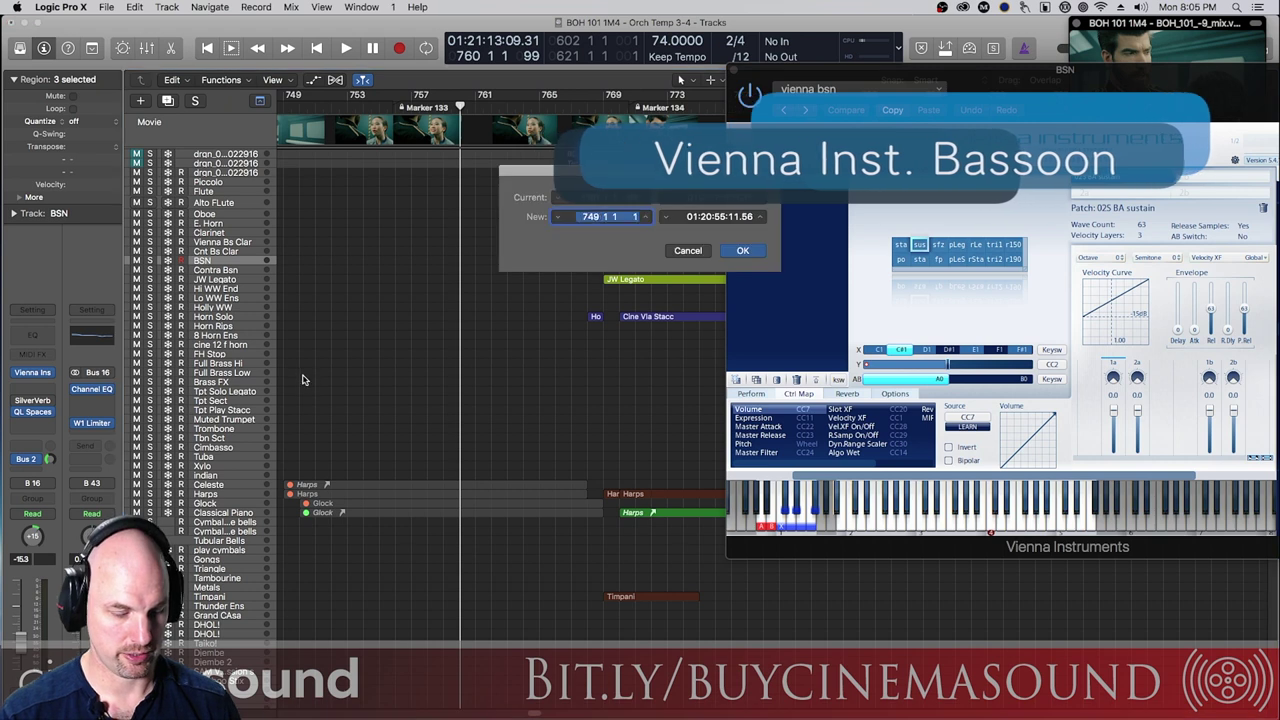
type("749")
key("Return")
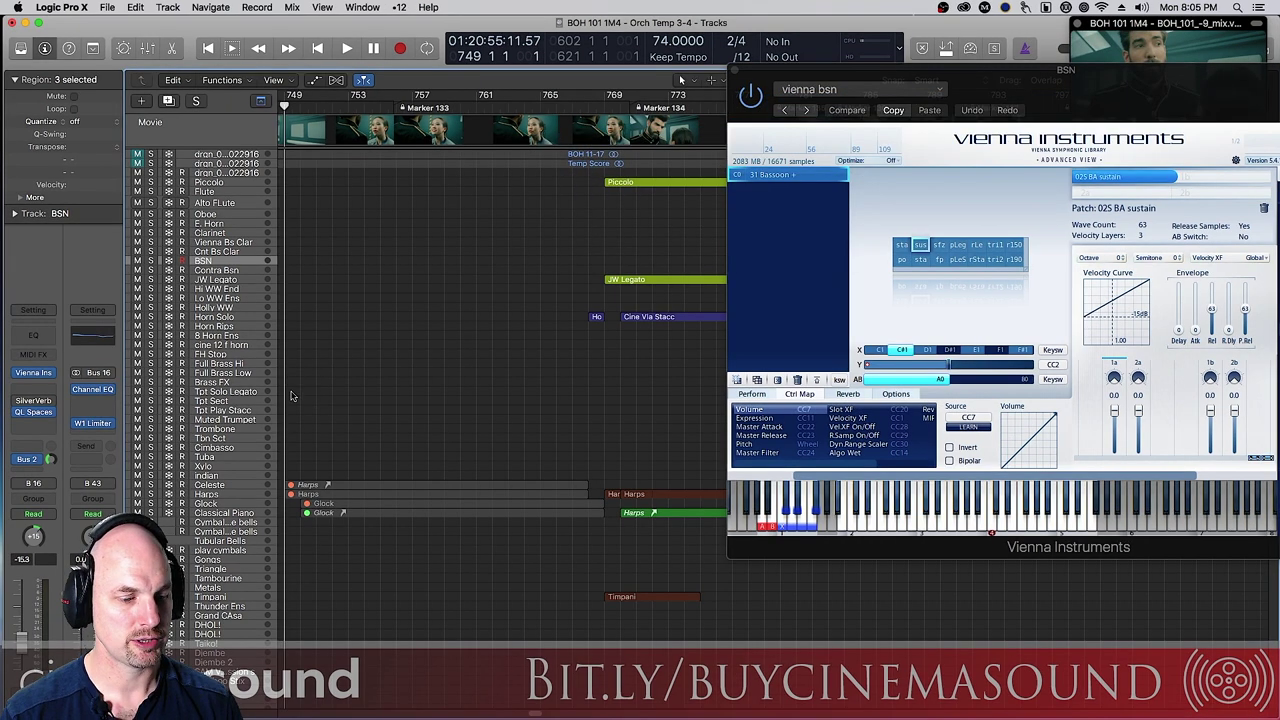
key("space")
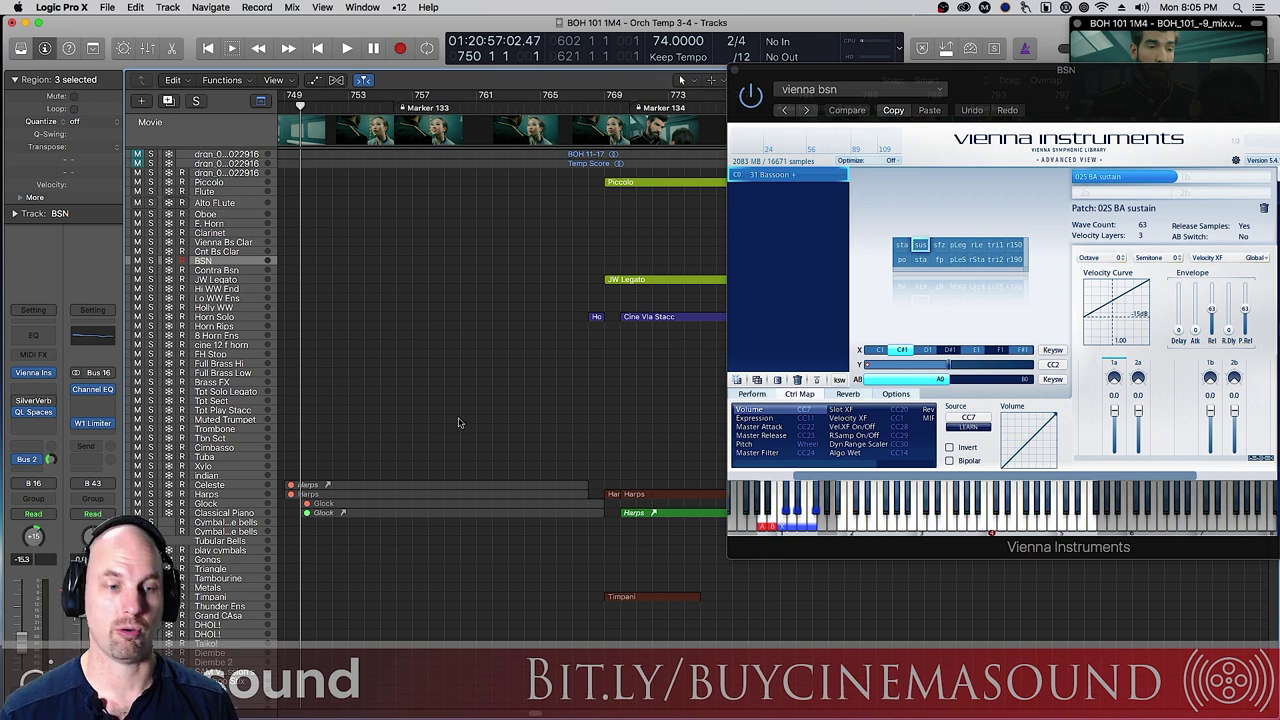
key("space")
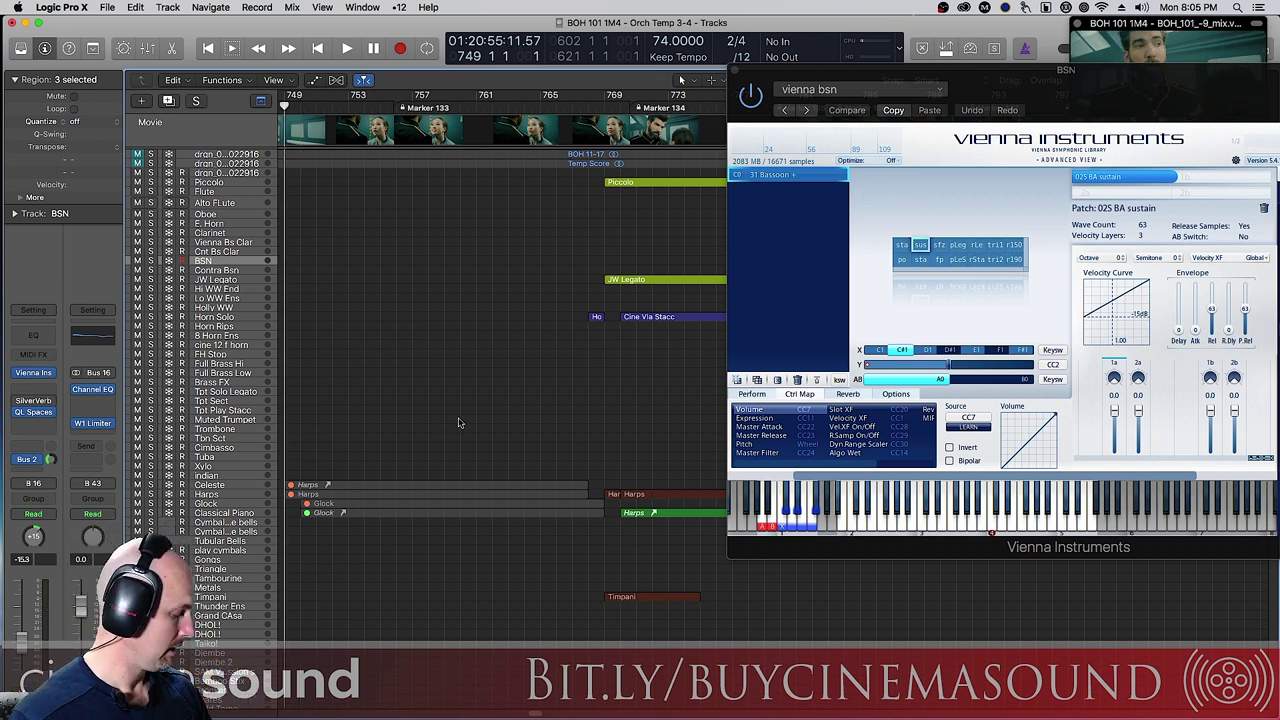
Step: Record the bassoon melody from bar 749 as a new BSN region
key("space")
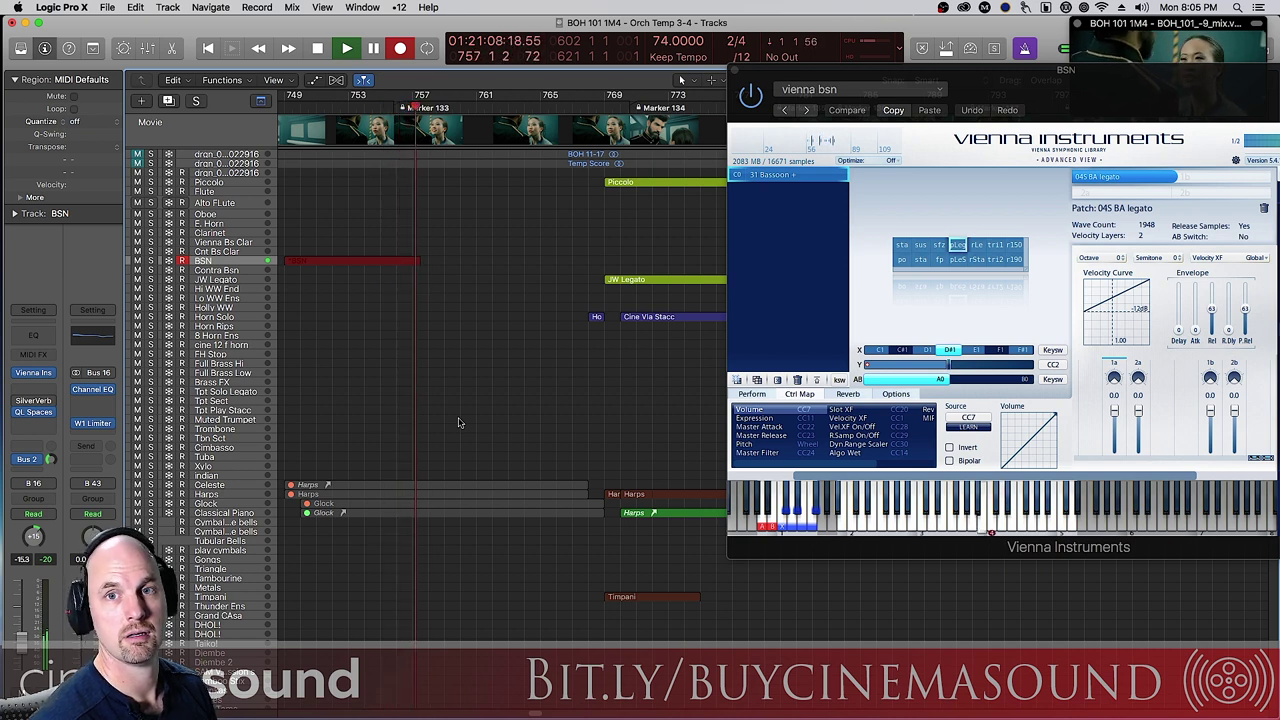
key("space")
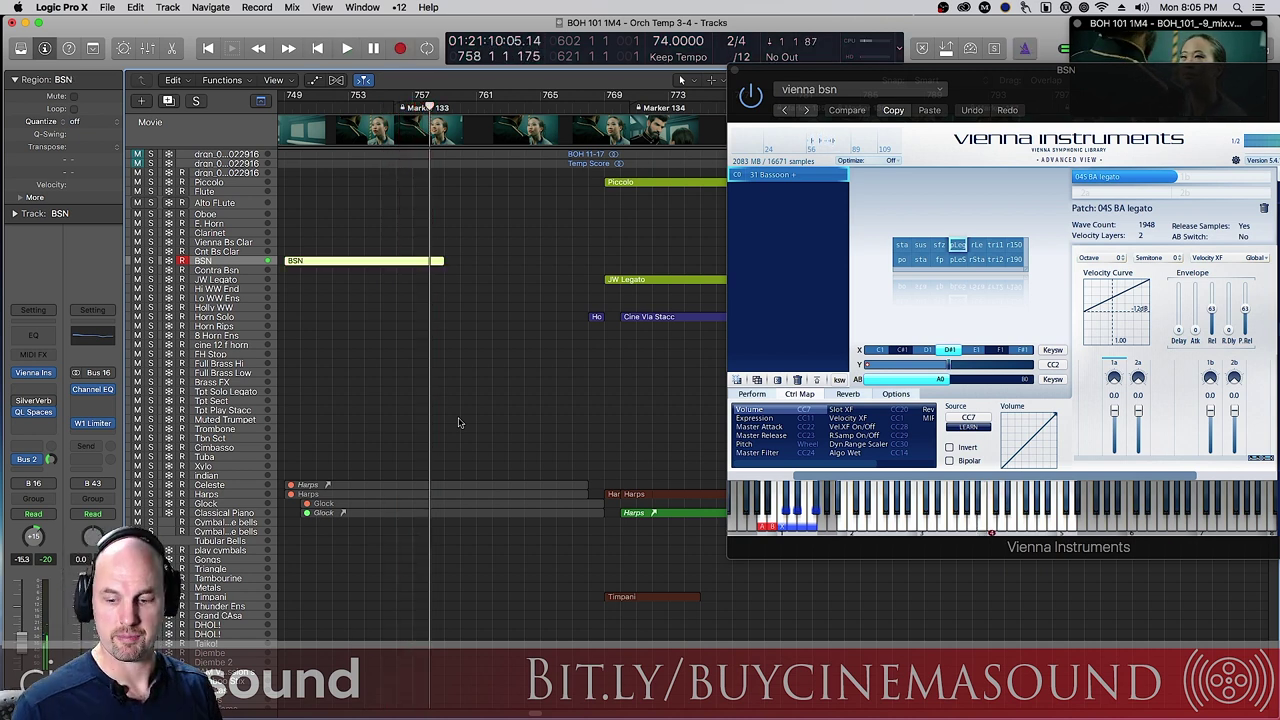
key("comma")
key("comma")
key("comma")
key("comma")
key("comma")
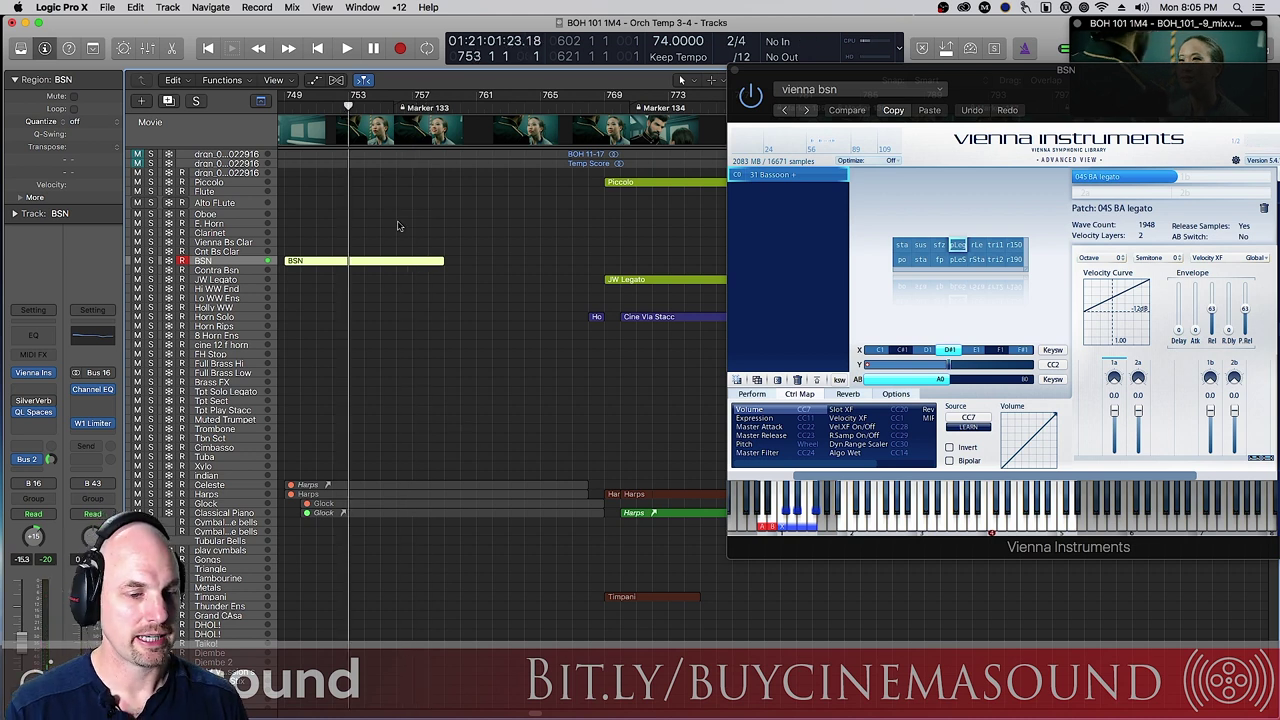
Step: Close the Vienna Instruments window and show the BSN region's notes as notation
key("p")
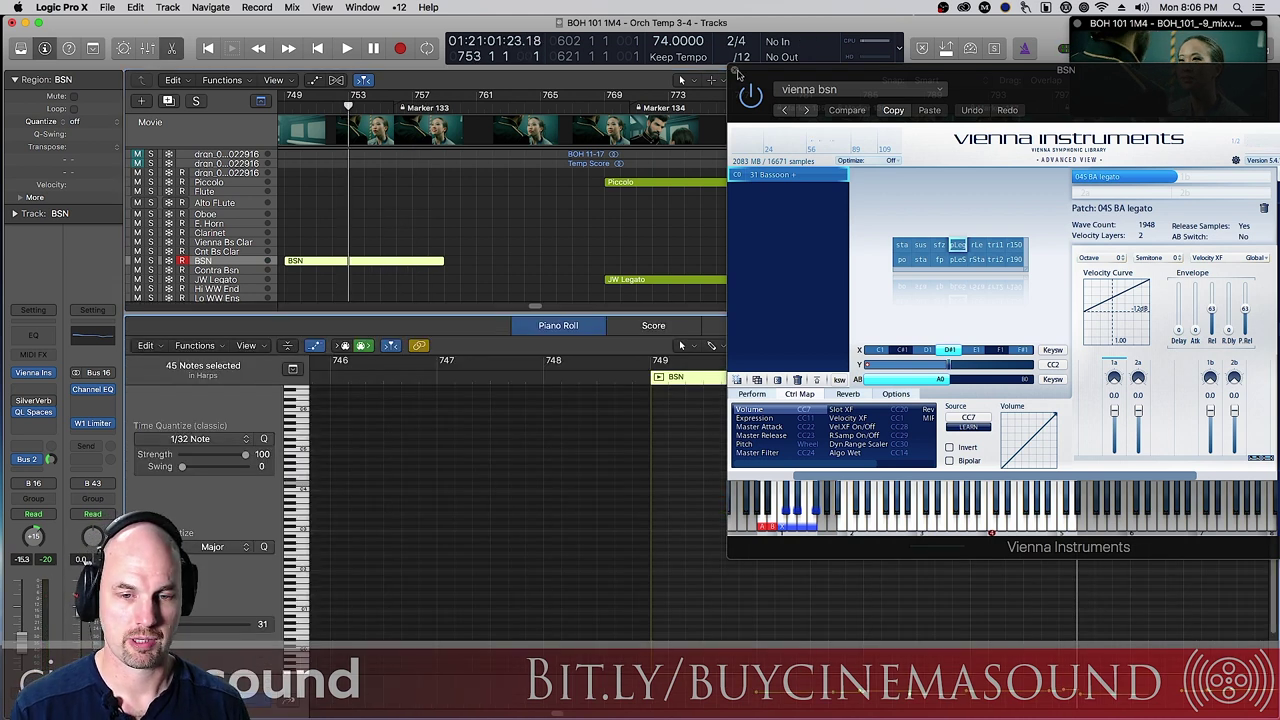
left_click(737, 73)
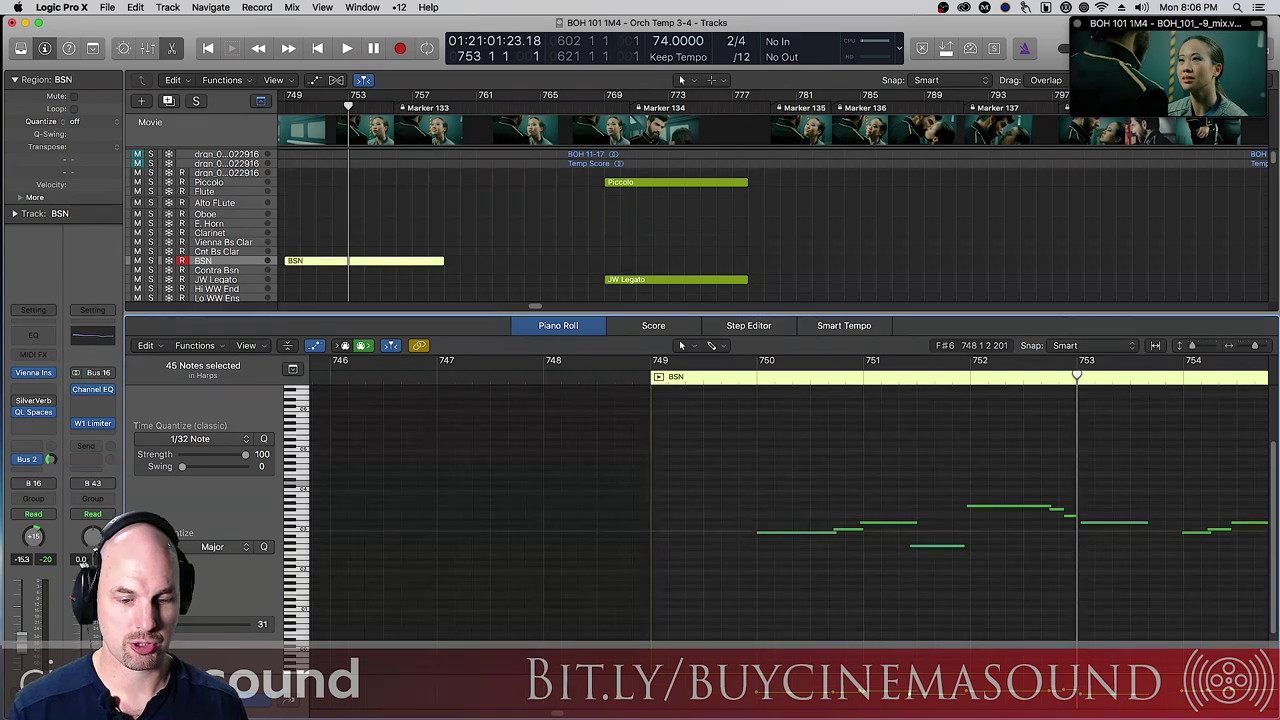
key("n")
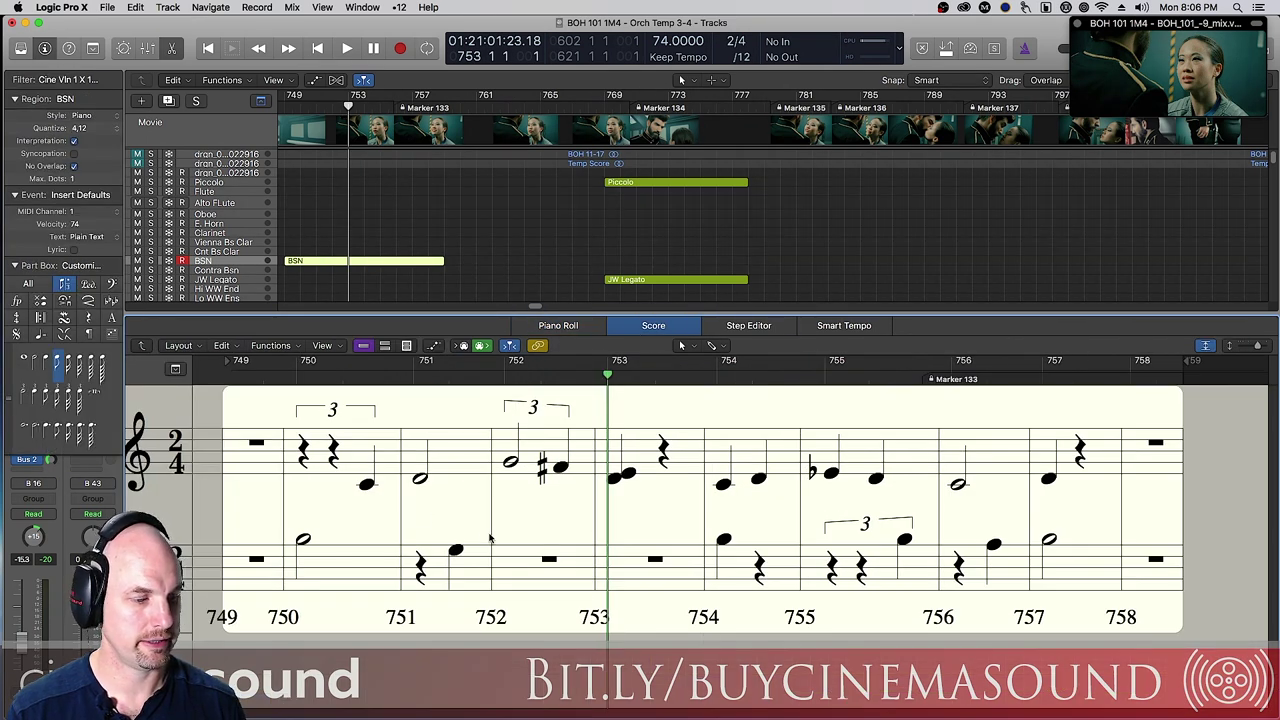
Step: Audition the melody from bar 750, then copy the BSN region onto the Piccolo track
key("comma")
key("comma")
key("comma")
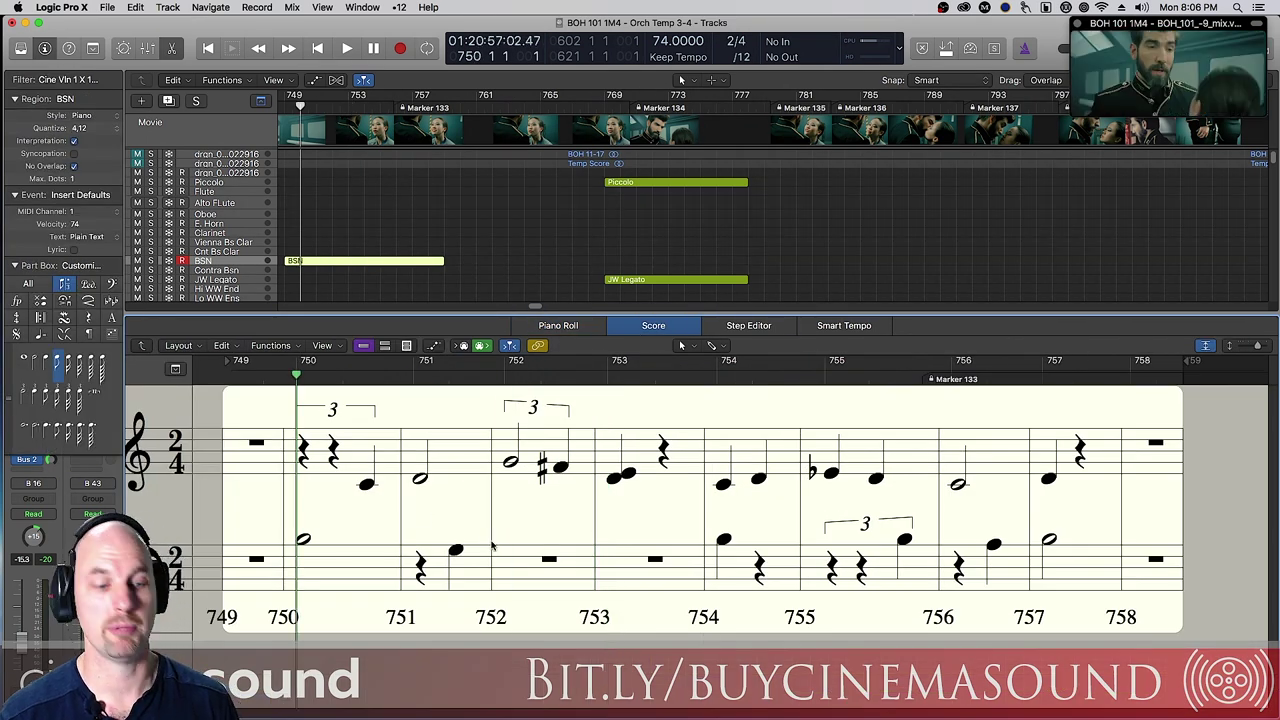
key("space")
key("space")
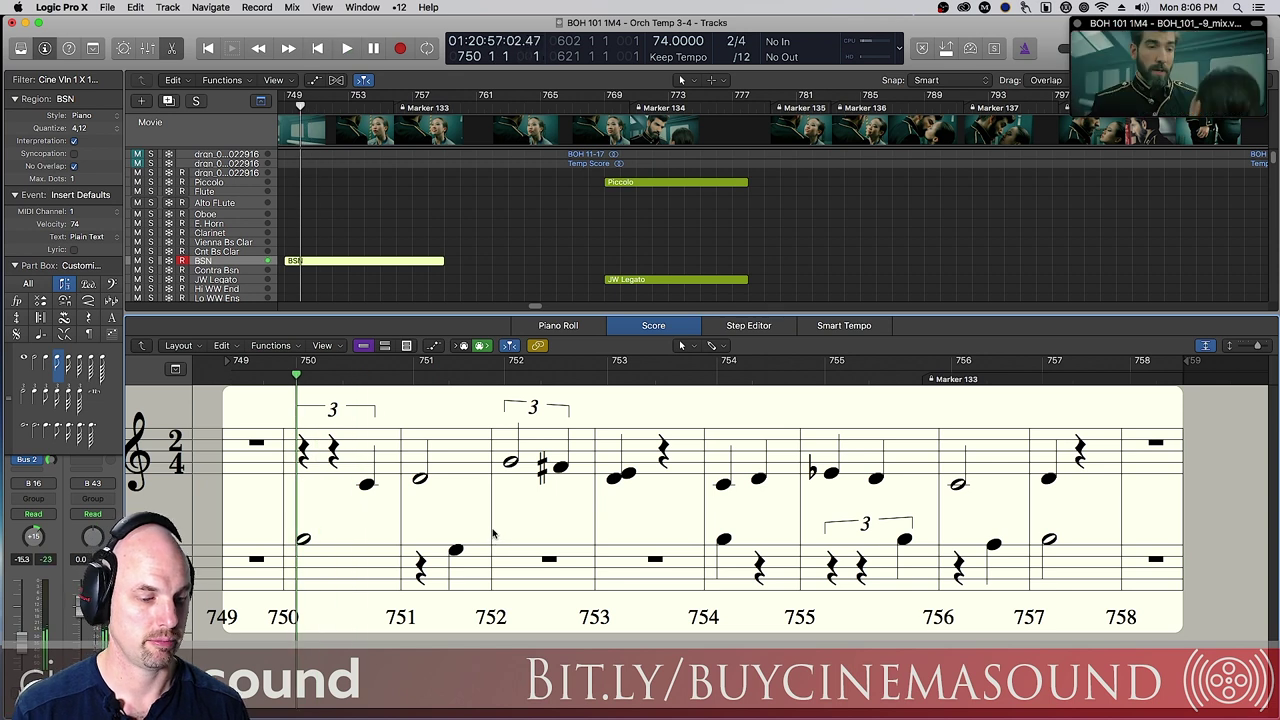
key("comma")
key("space")
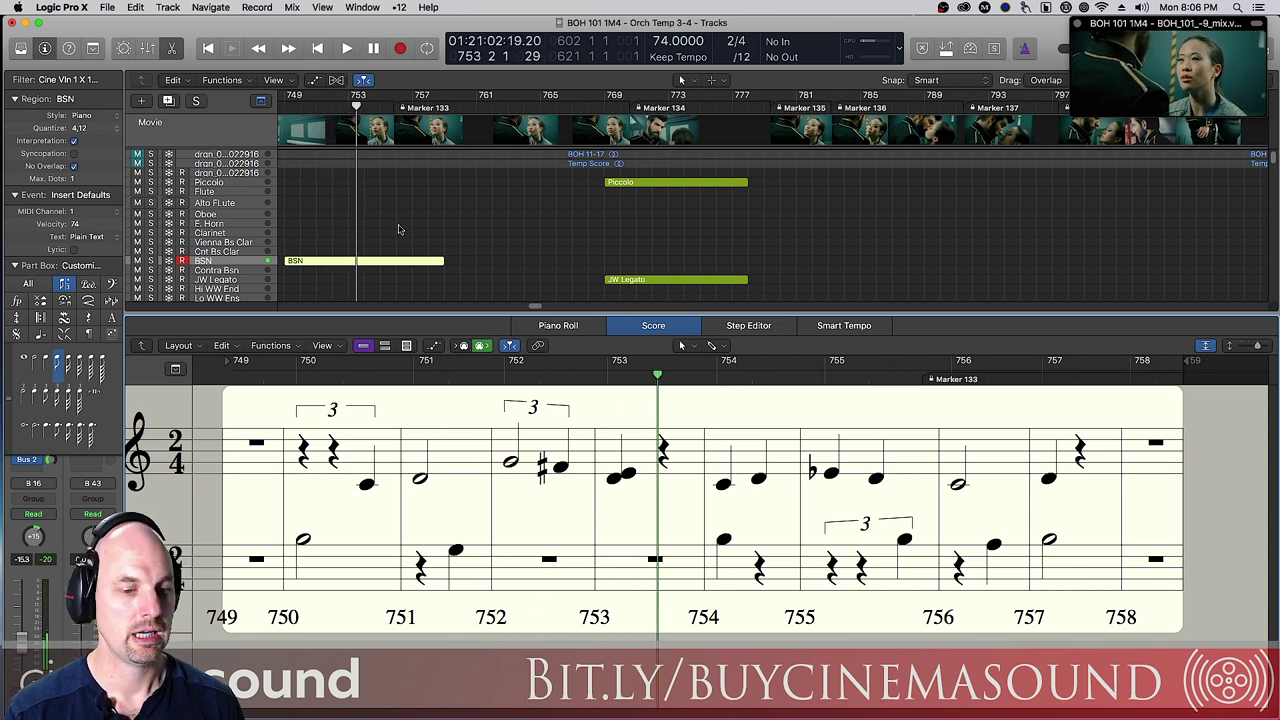
left_click(390, 264)
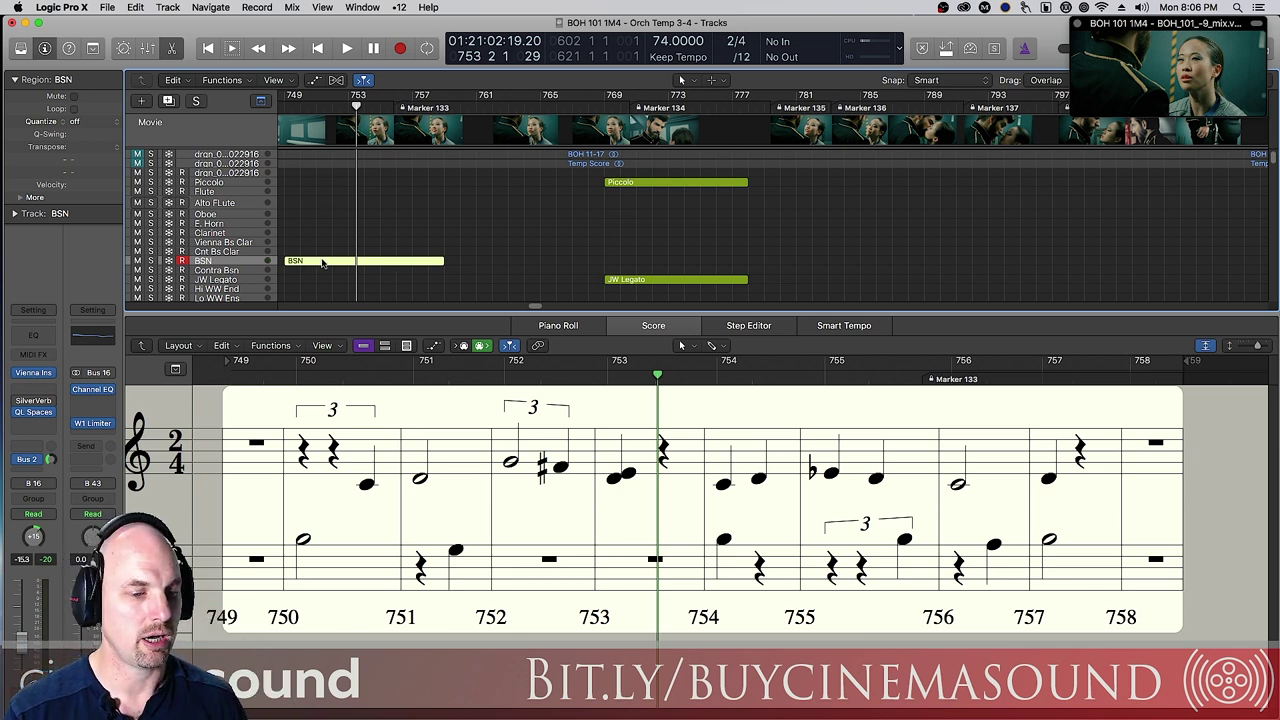
left_click_drag(321, 262, 322, 183)
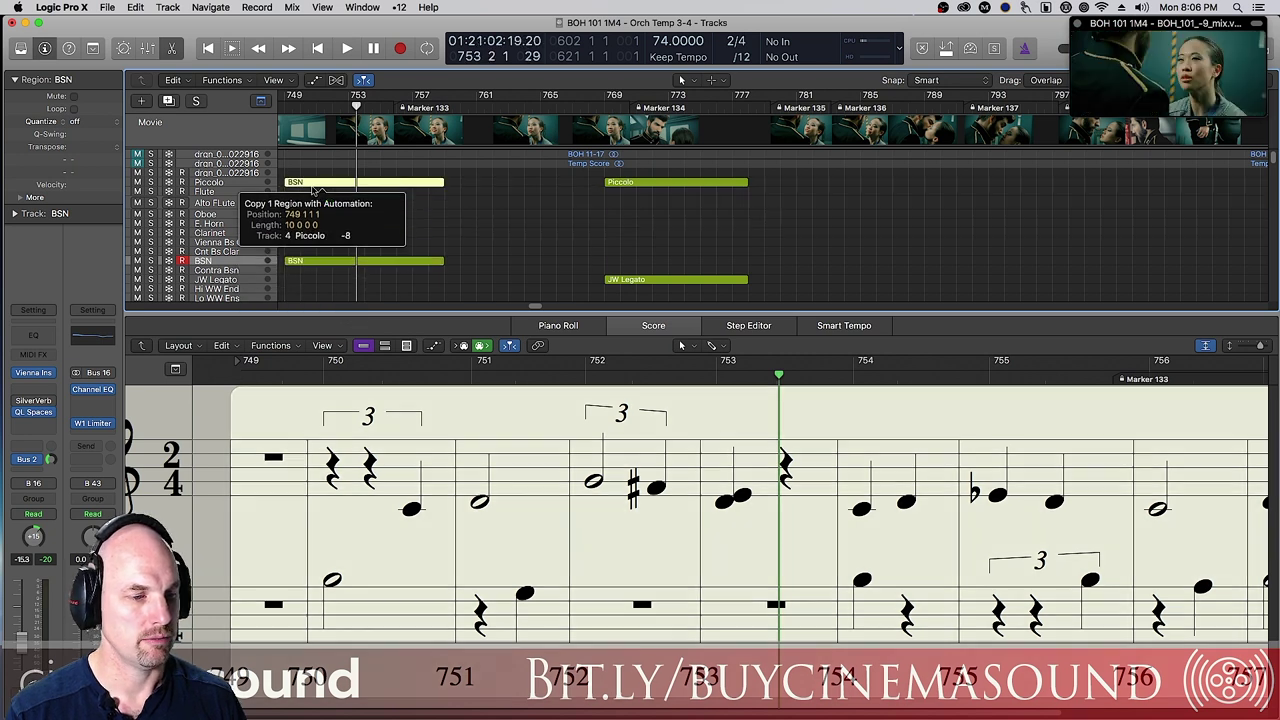
Step: Transpose the Piccolo copy by +24 and audition it layered with the bassoon
left_click(117, 150)
left_click(106, 122)
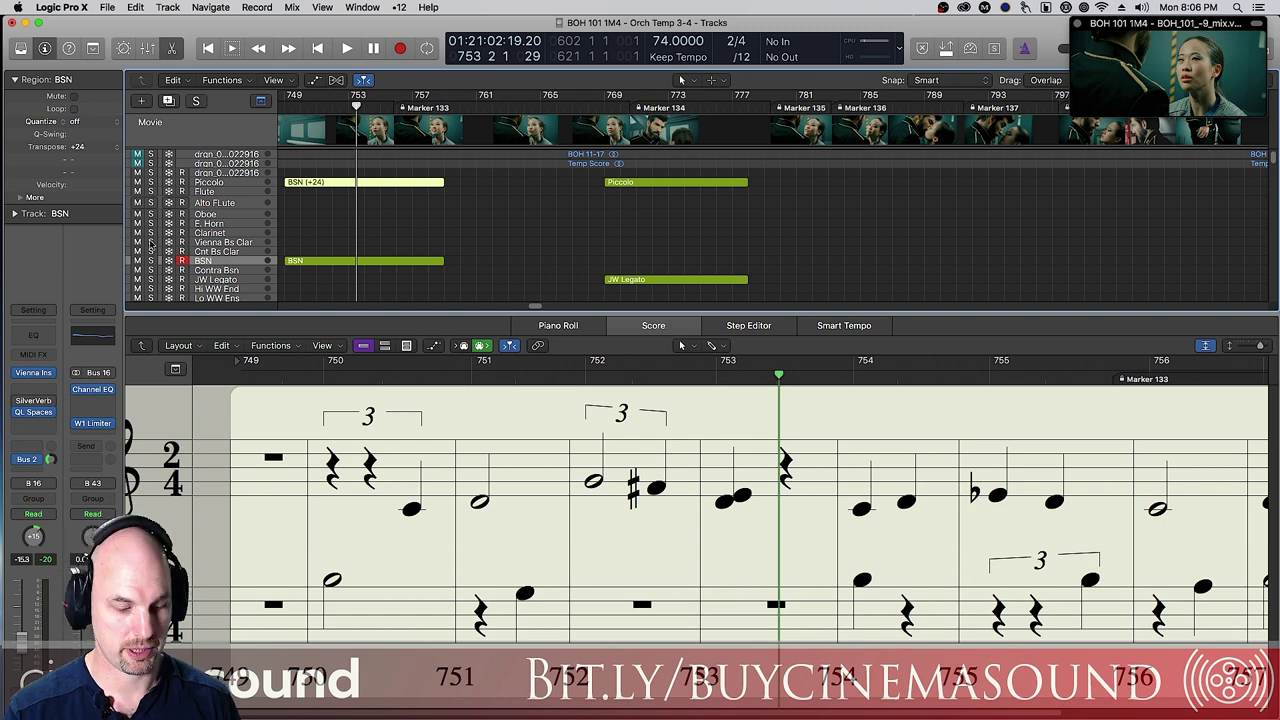
key("comma")
key("comma")
key("comma")
key("comma")
key("comma")
key("space")
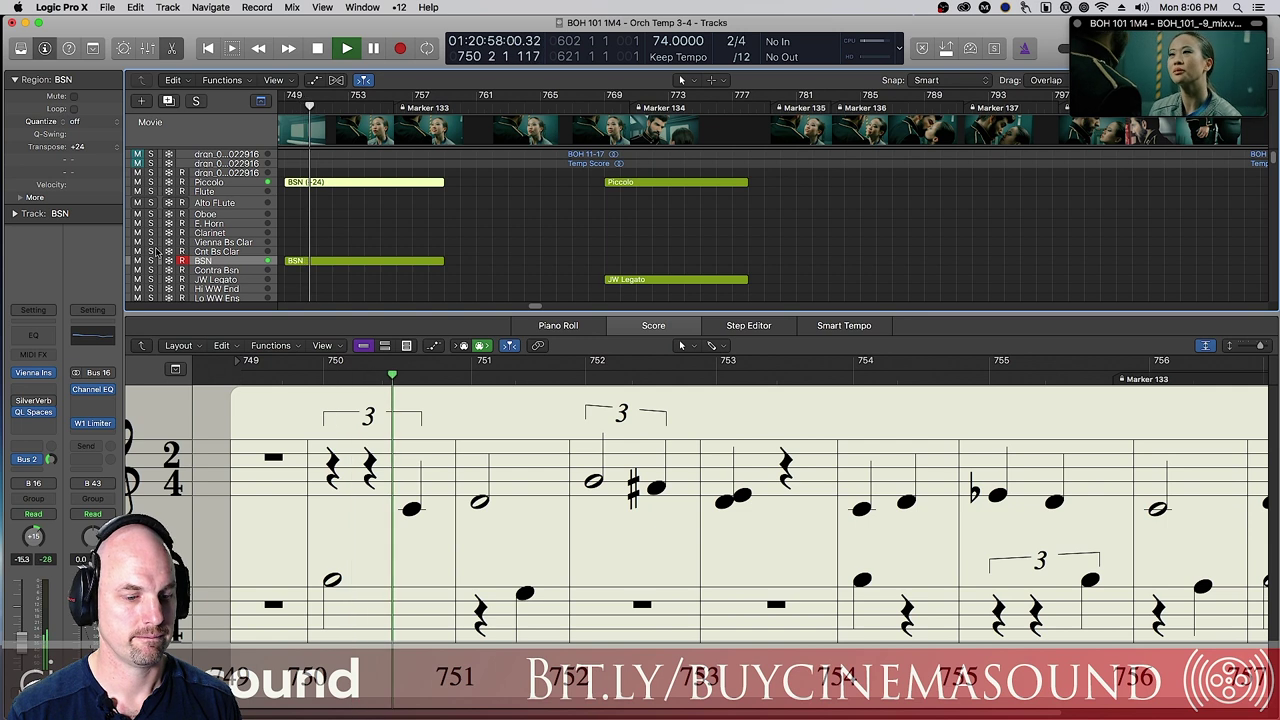
left_click(209, 182)
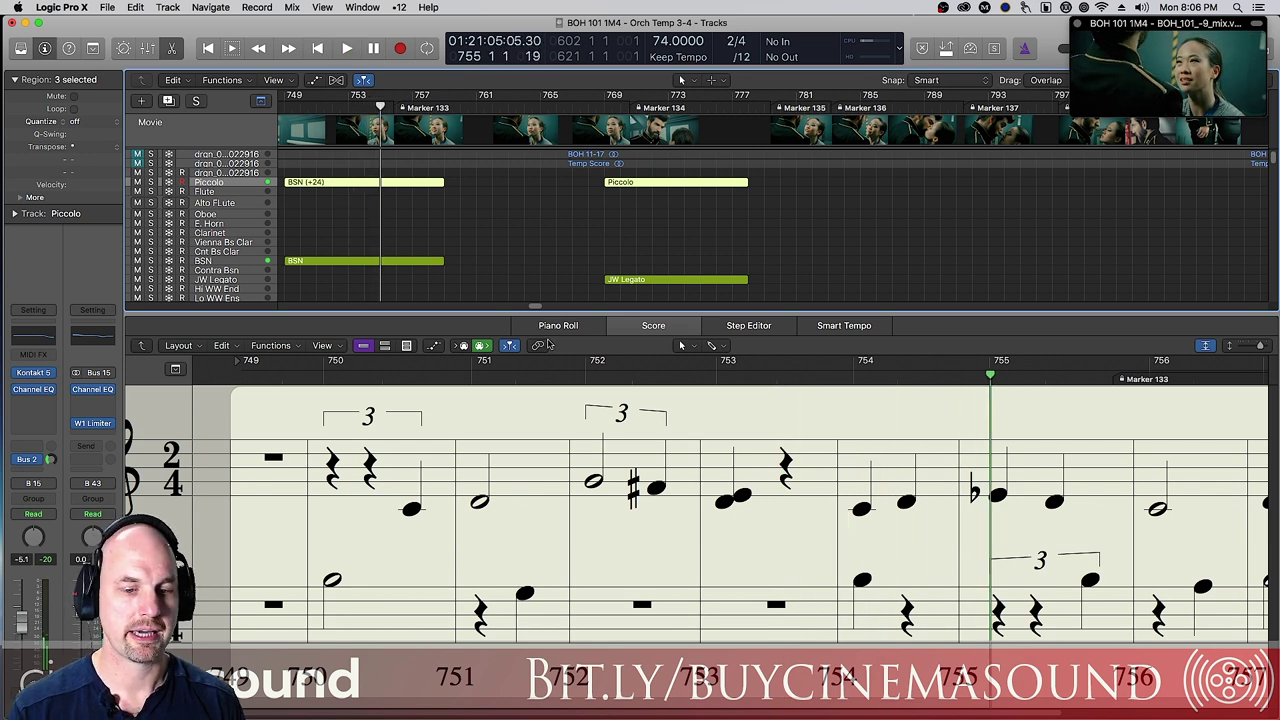
Step: Pull the Piccolo copy's modulation points down to about 40 in the Piano Roll, then close it
left_click(601, 326)
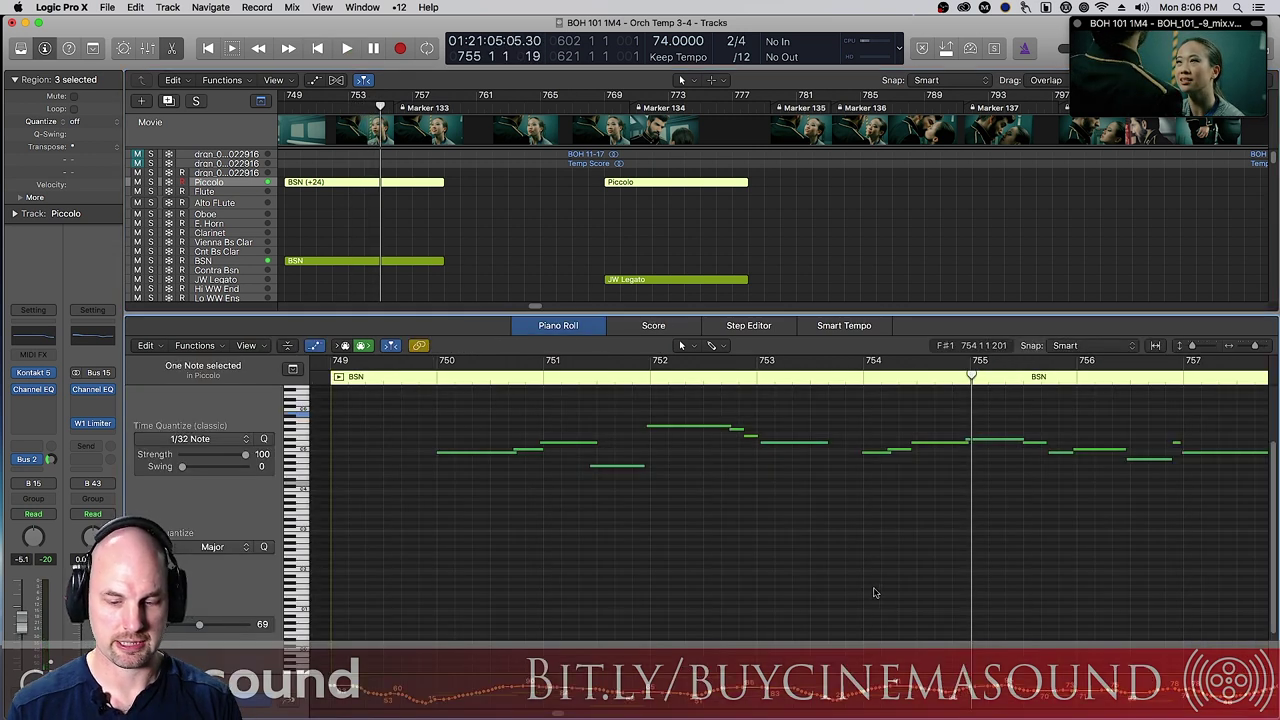
key("a")
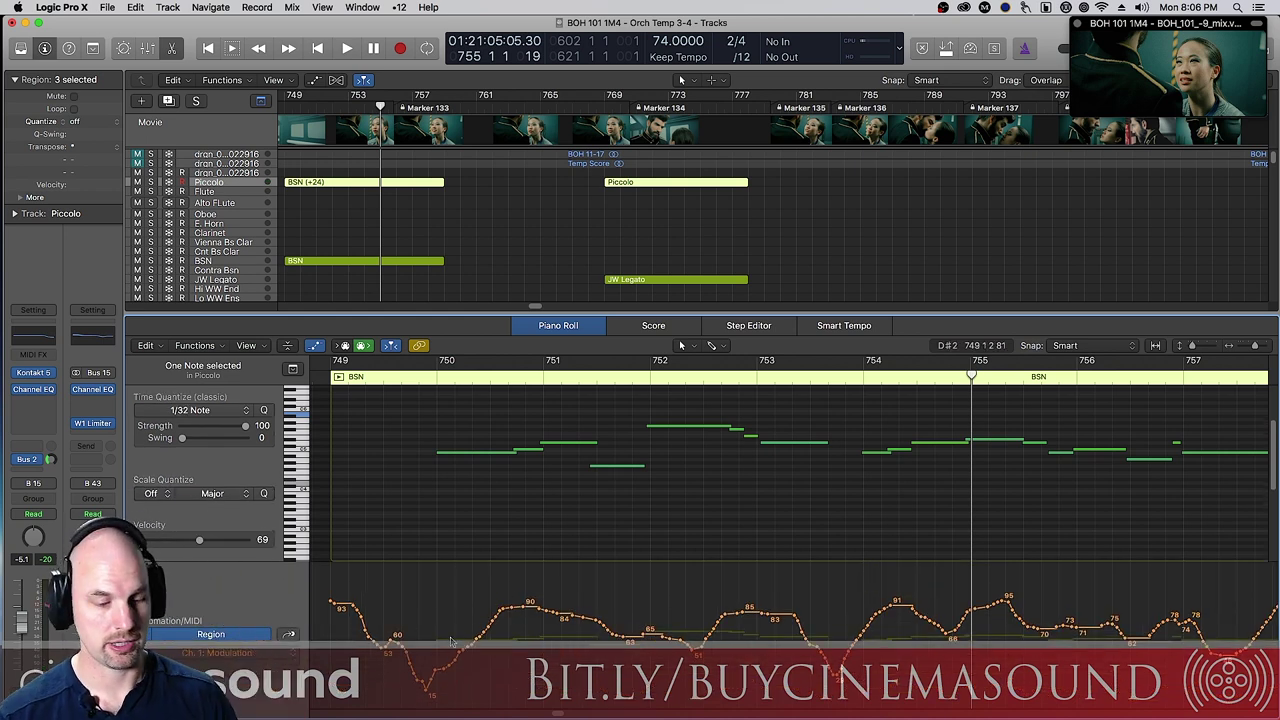
key("super+Left")
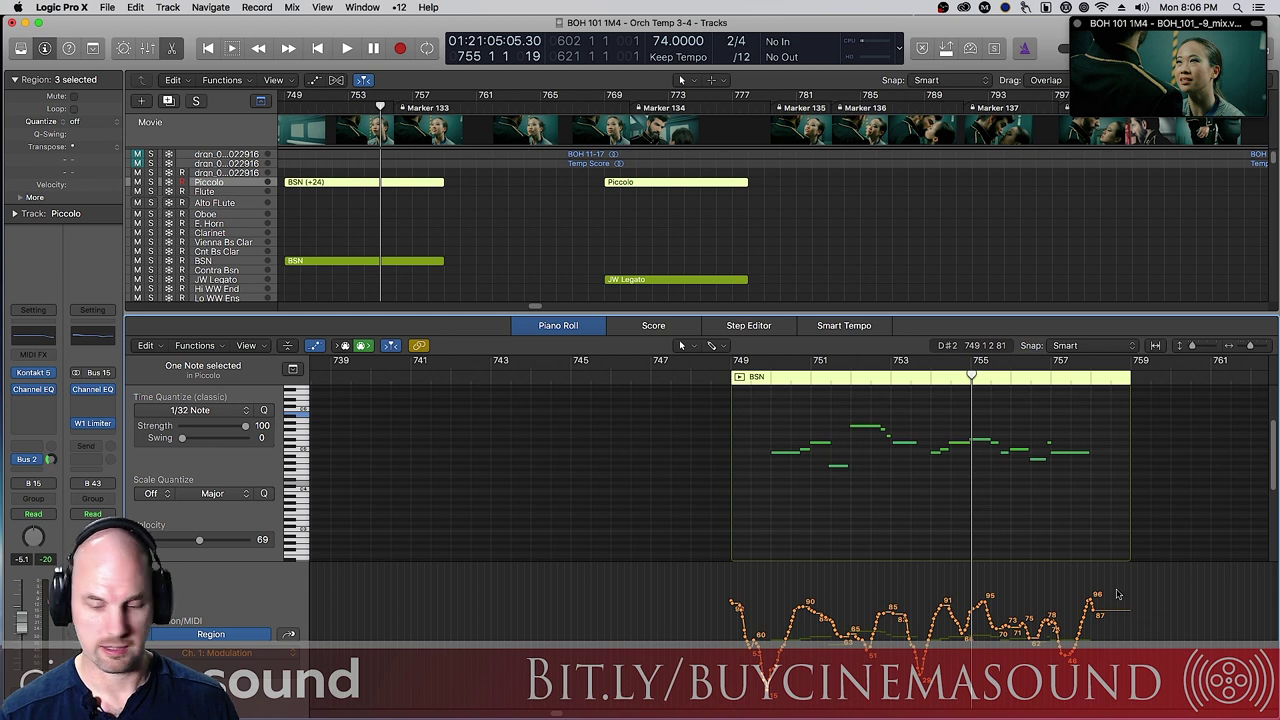
left_click_drag(1132, 578, 730, 640)
left_click_drag(820, 615, 820, 665)
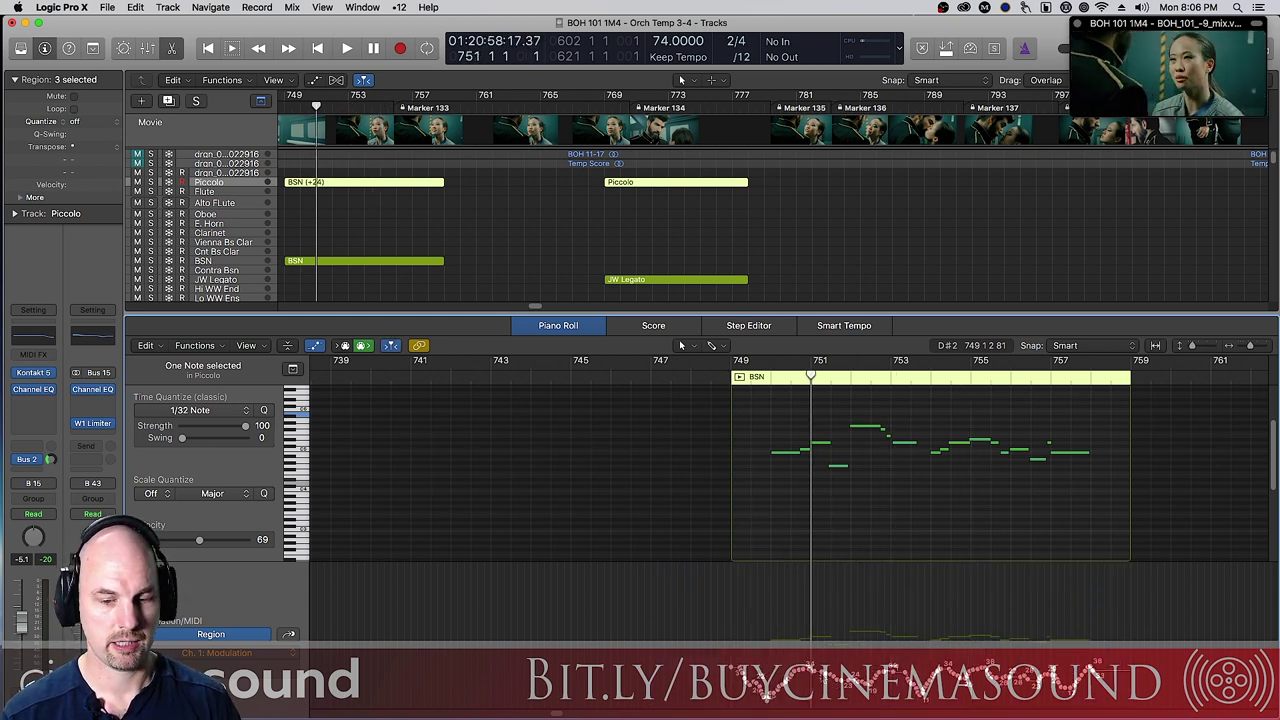
left_click(556, 329)
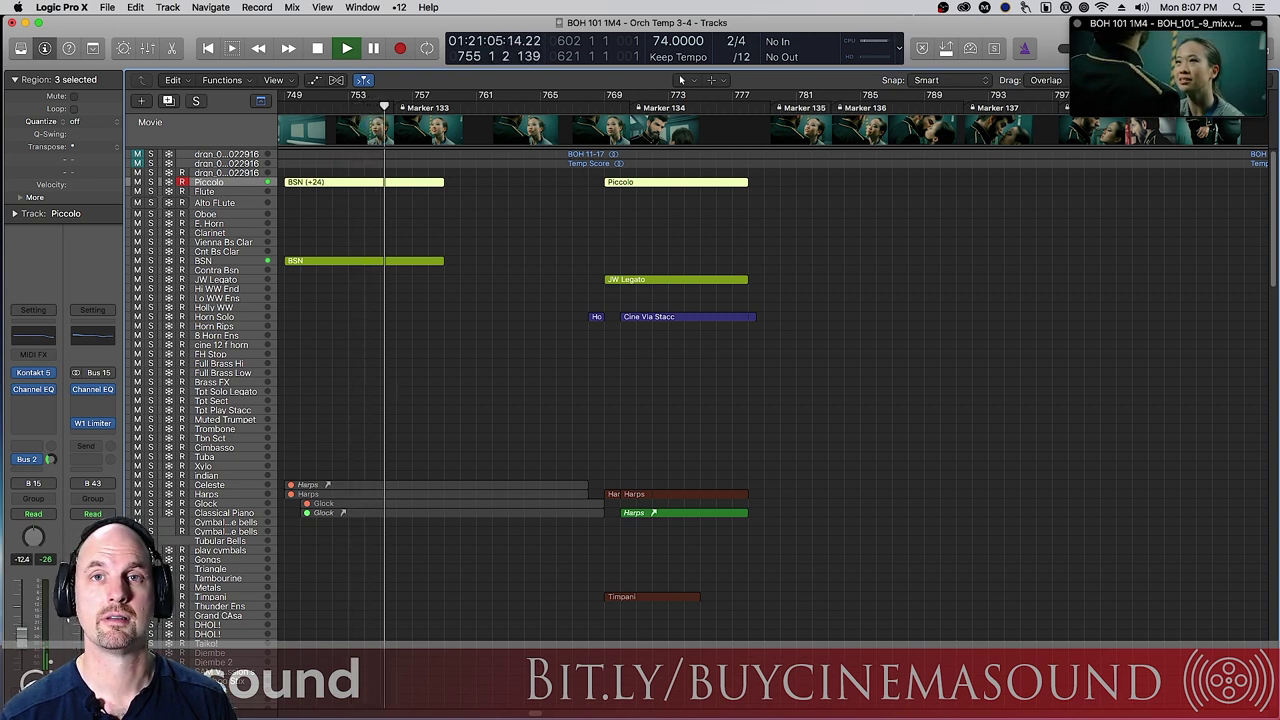
Step: Change the BSN (+24) region's transpose to +36 and audition the piccolo layer
key("space")
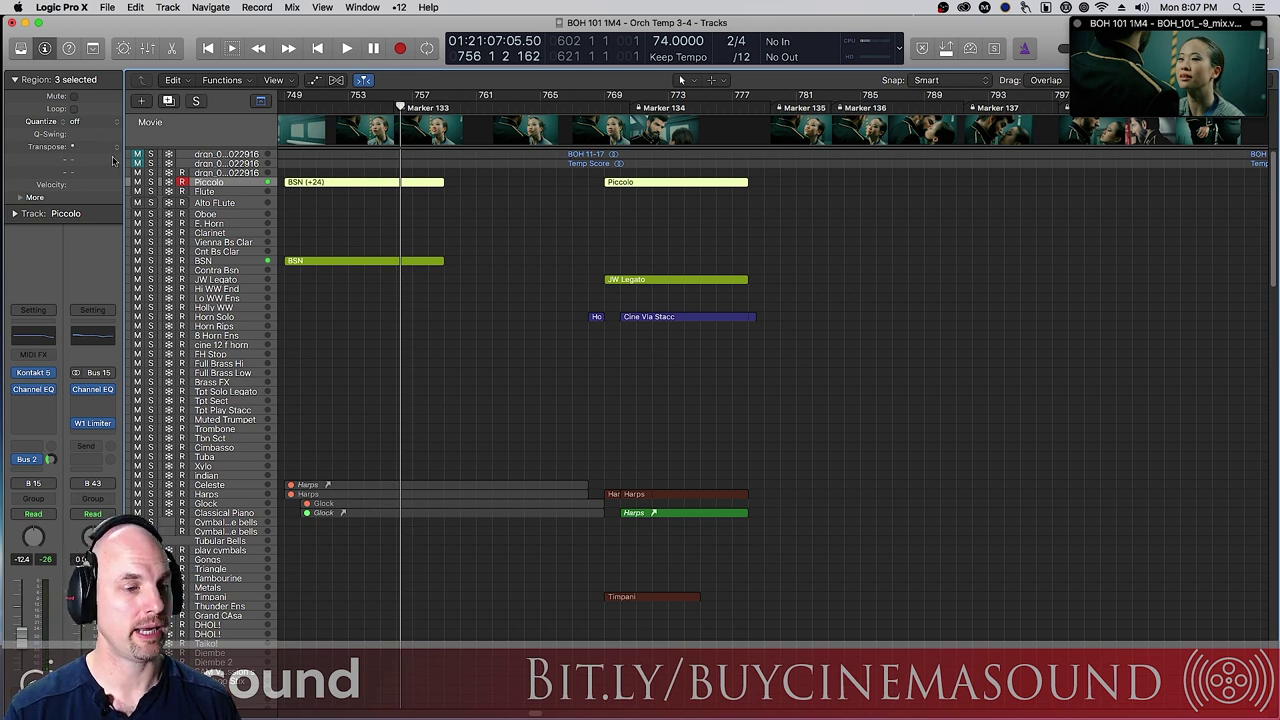
left_click(321, 185)
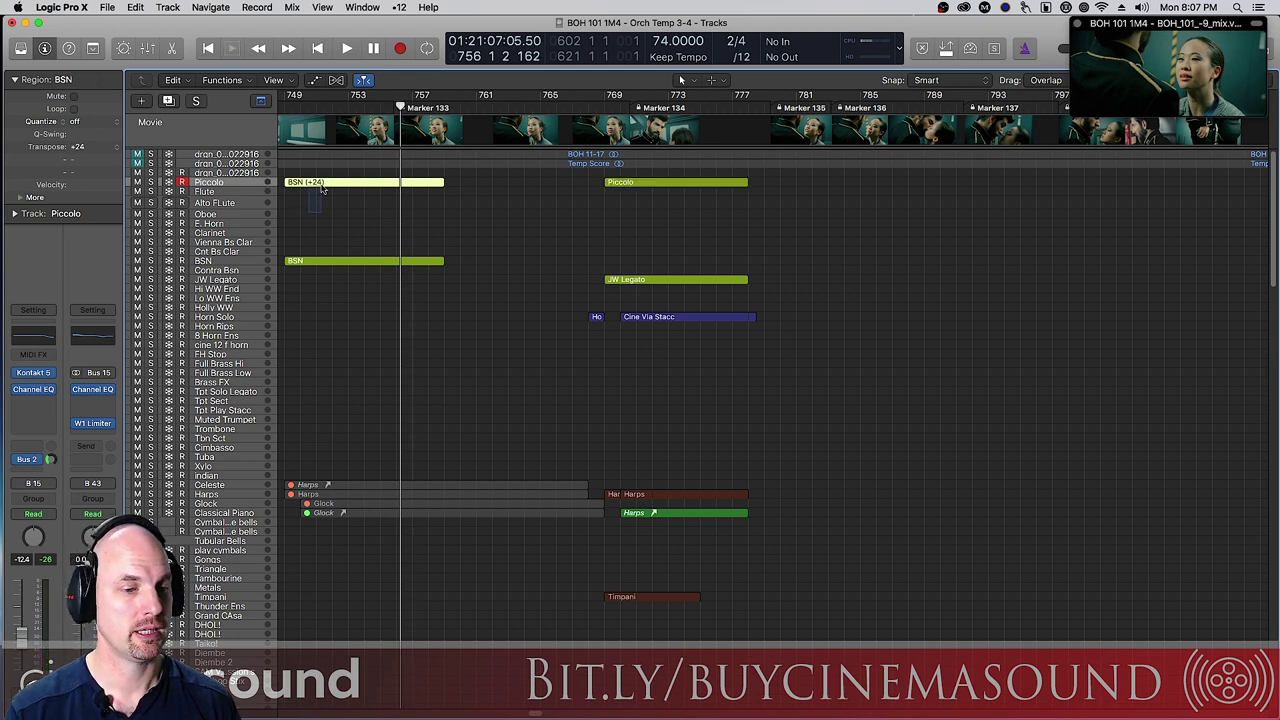
left_click(115, 149)
left_click(112, 139)
key("comma")
key("comma")
key("comma")
key("comma")
key("comma")
key("comma")
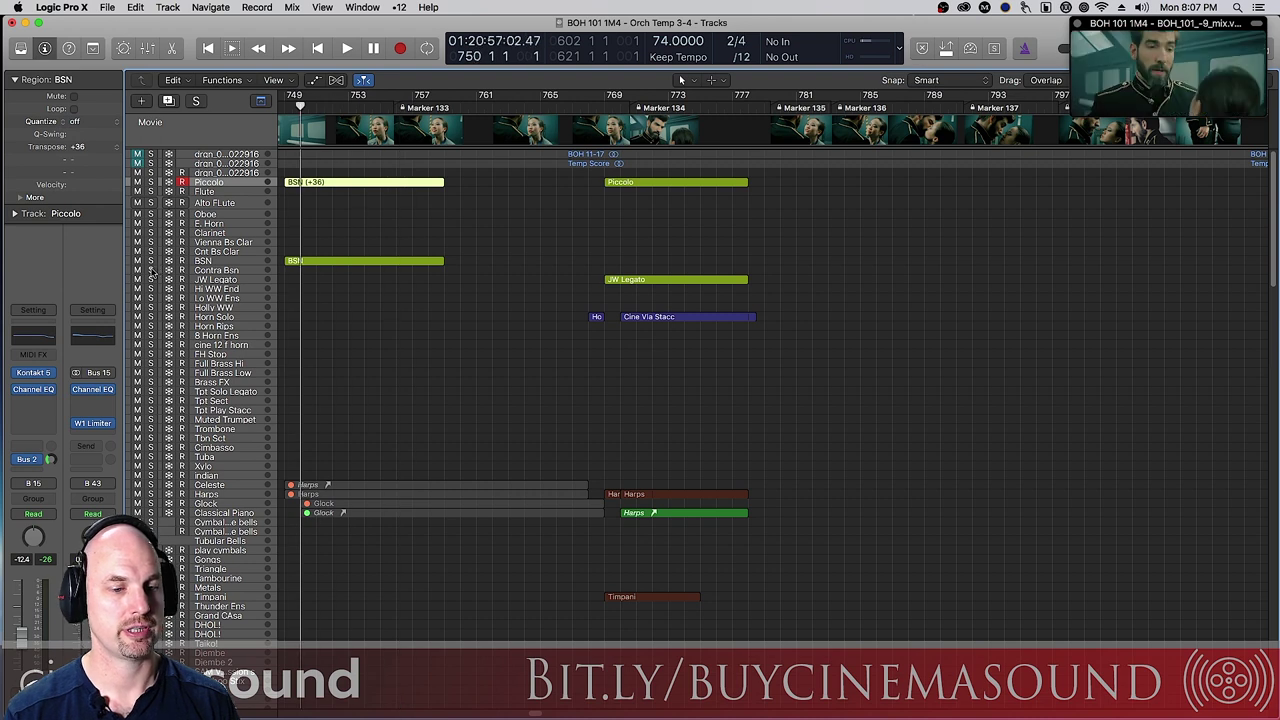
key("space")
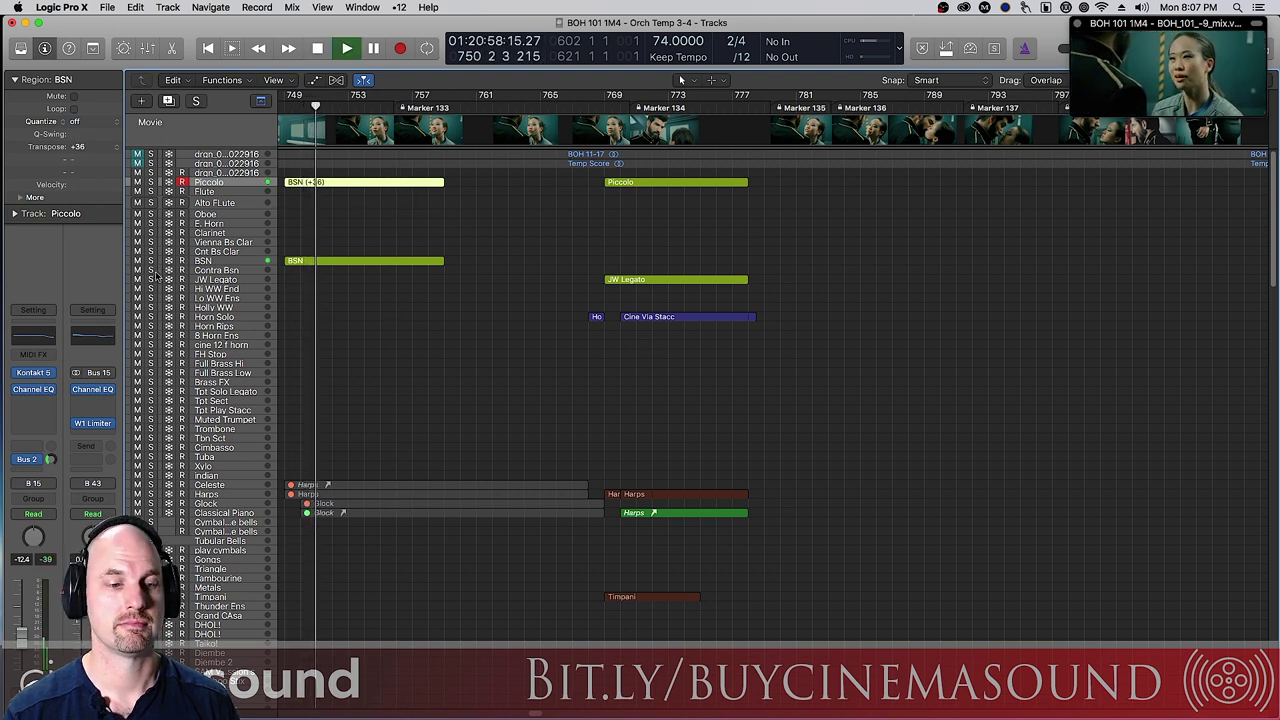
key("comma")
key("comma")
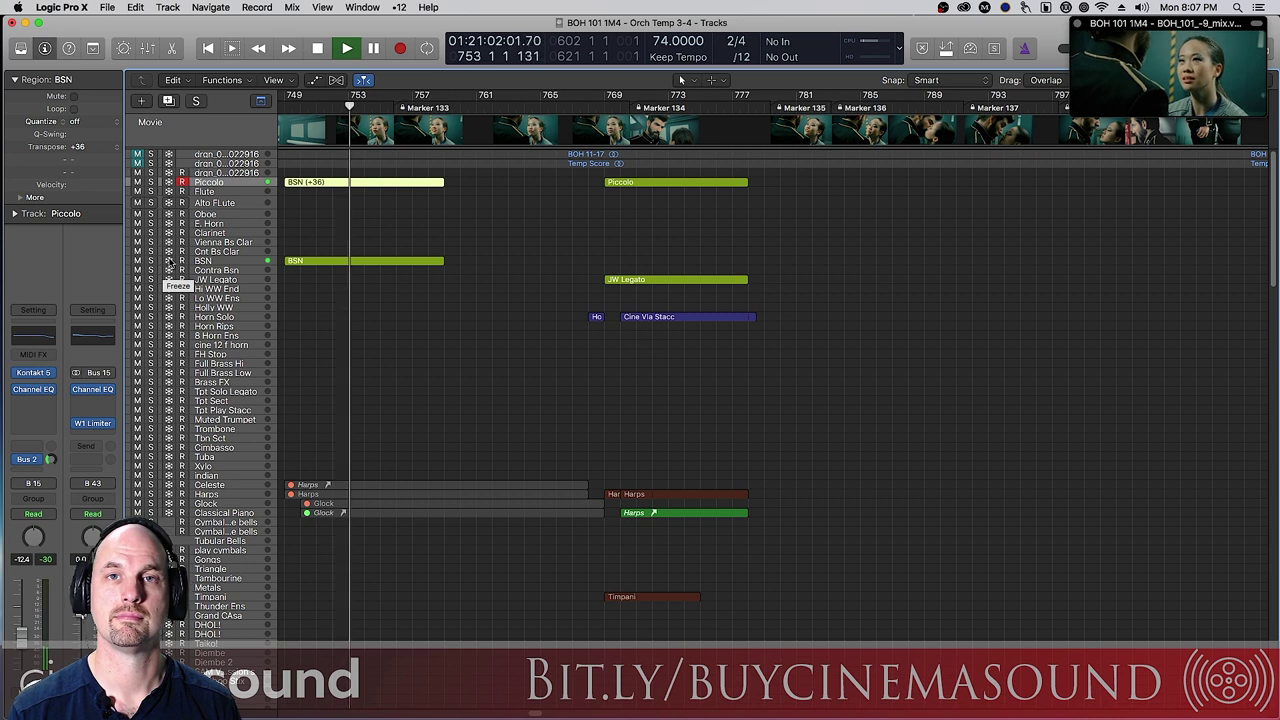
key("space")
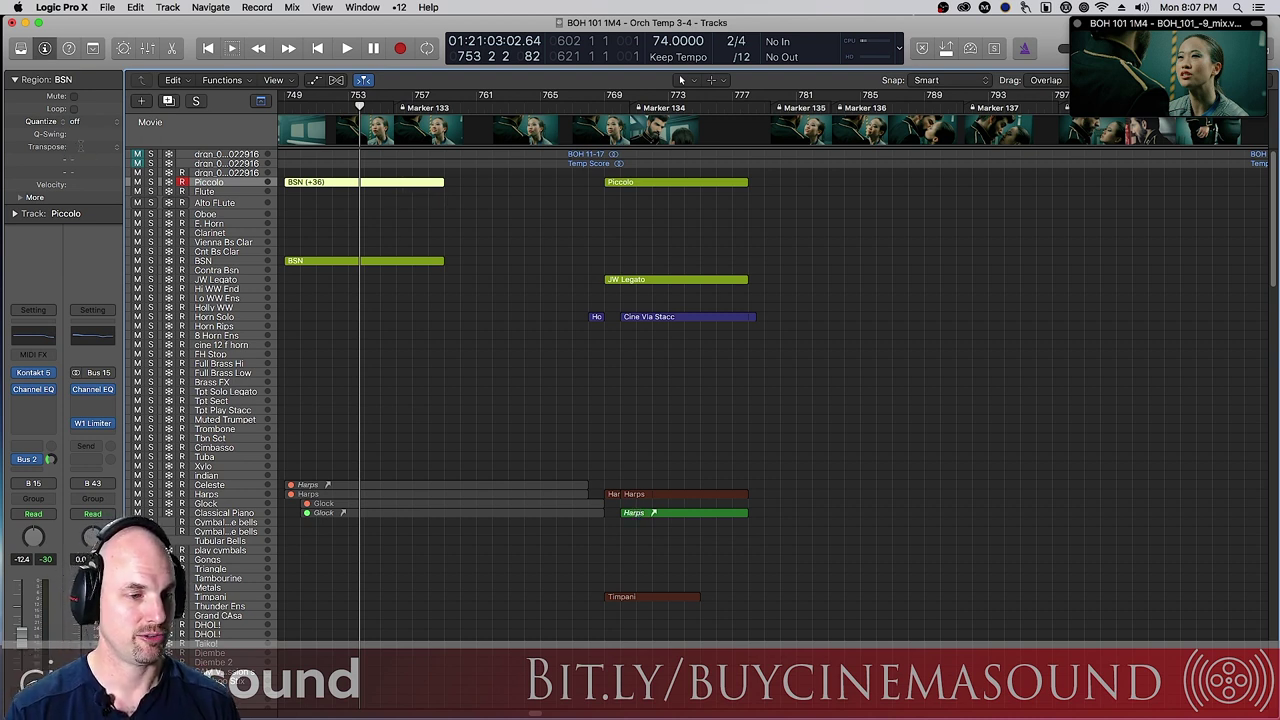
Step: Audition the transposed Piccolo layer from bar 749, then rewind to bar 749
key("comma")
key("comma")
key("comma")
key("comma")
key("comma")
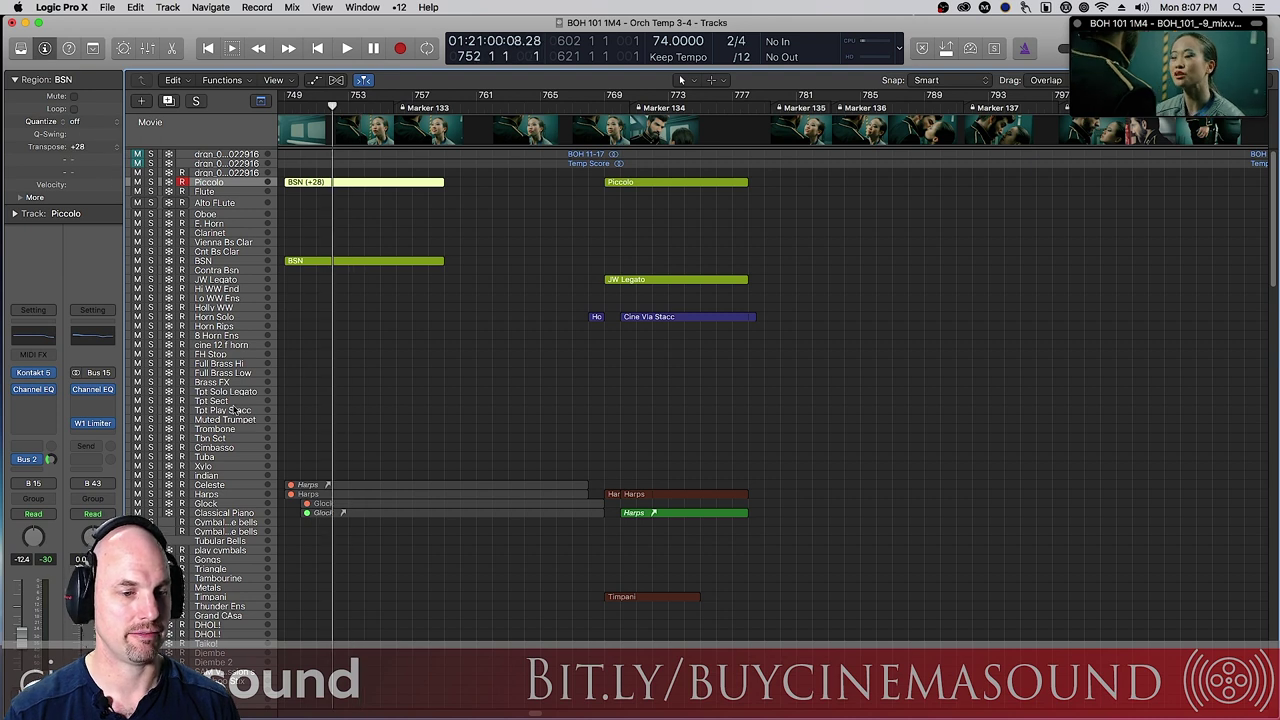
key("space")
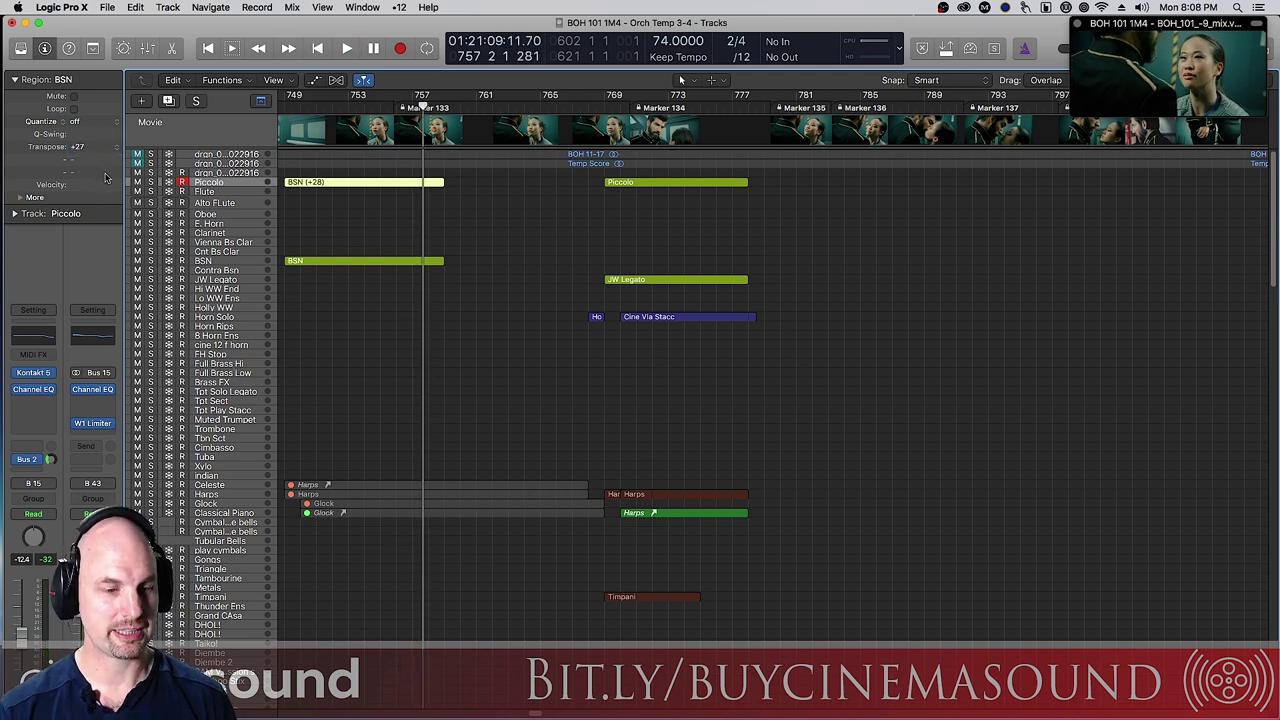
key("comma")
key("comma")
key("comma")
key("comma")
key("comma")
key("comma")
key("comma")
key("comma")
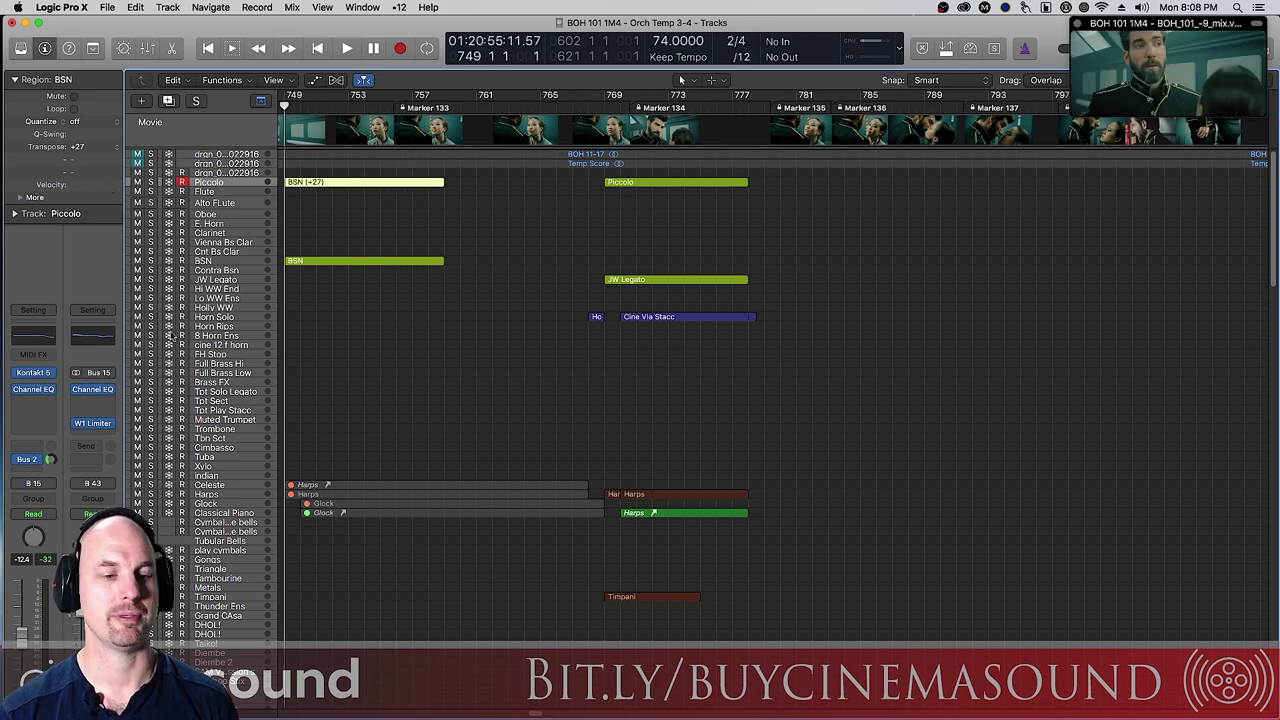
key("space")
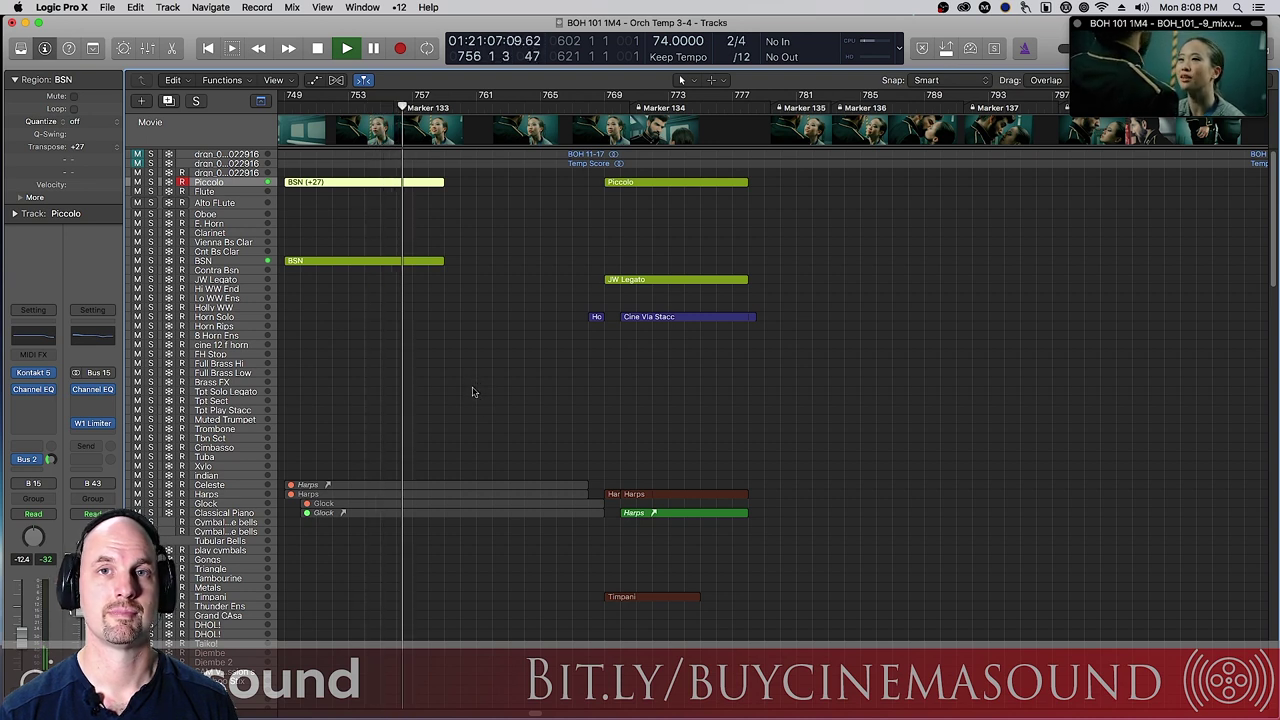
key("space")
key("comma")
key("comma")
key("comma")
key("comma")
key("comma")
key("comma")
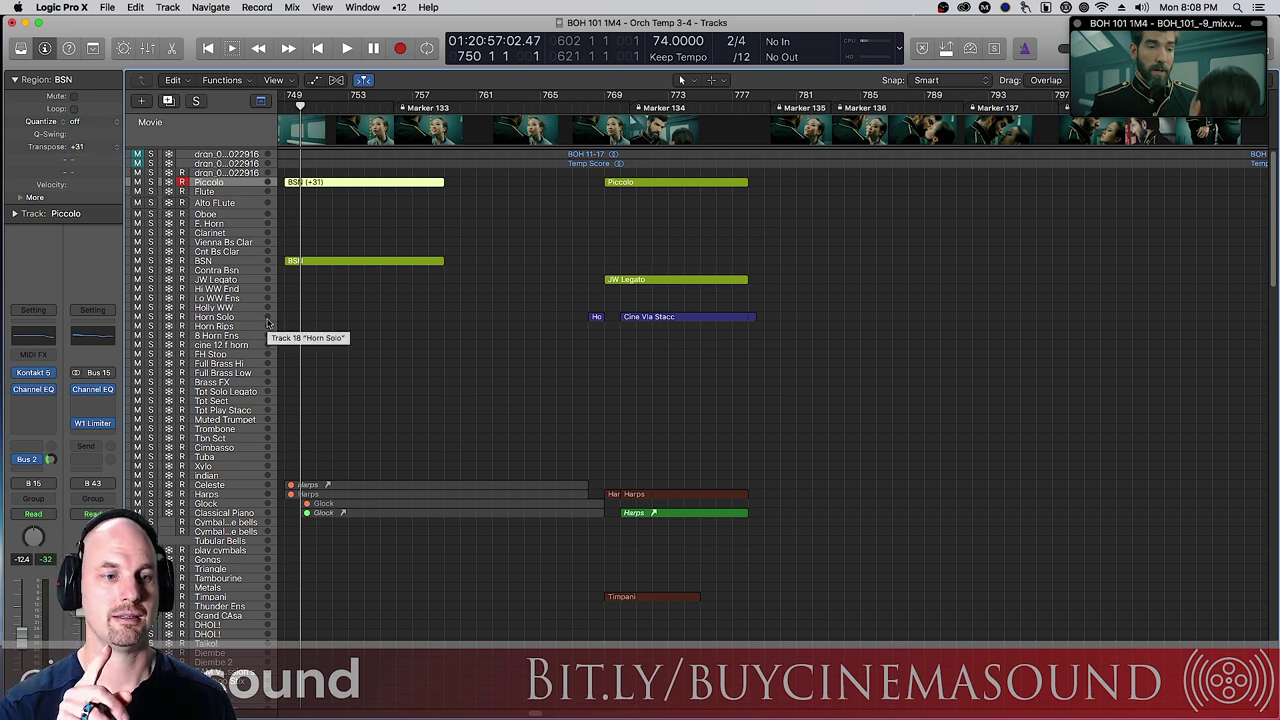
Step: Audition the +31 Piccolo layer from bar 749, then stop playback
key("space")
key("space")
key("comma")
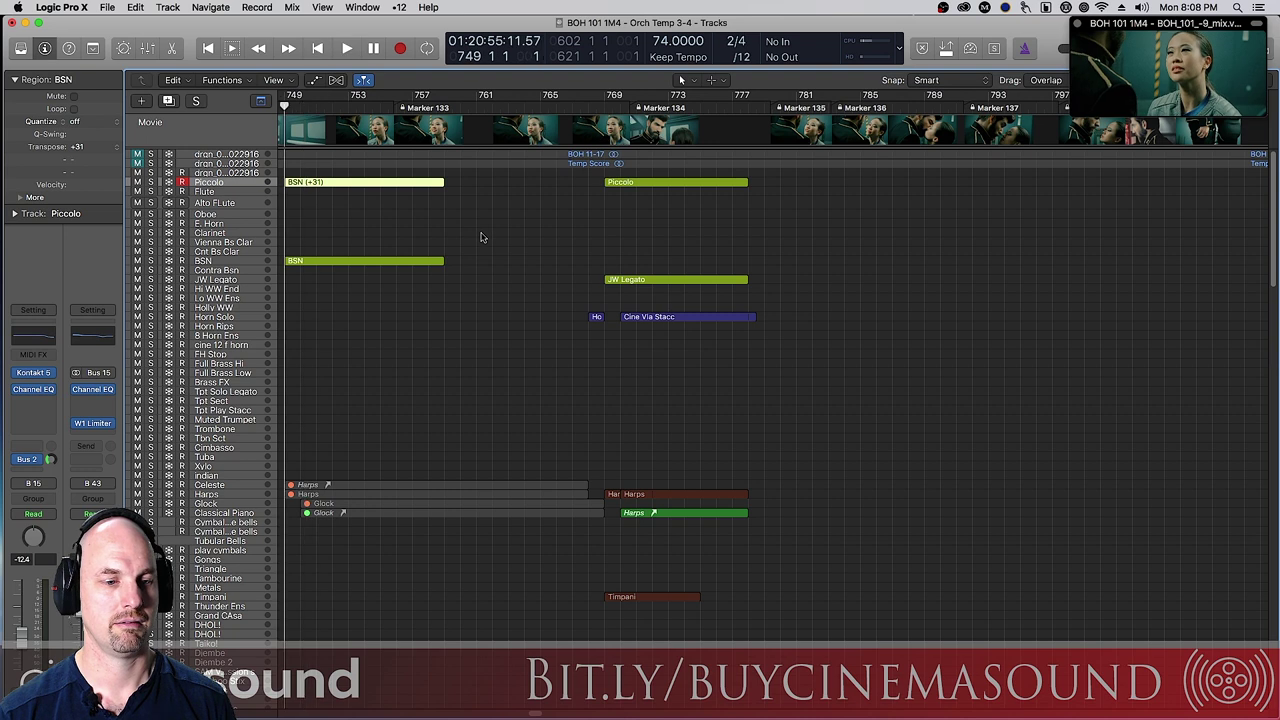
key("space")
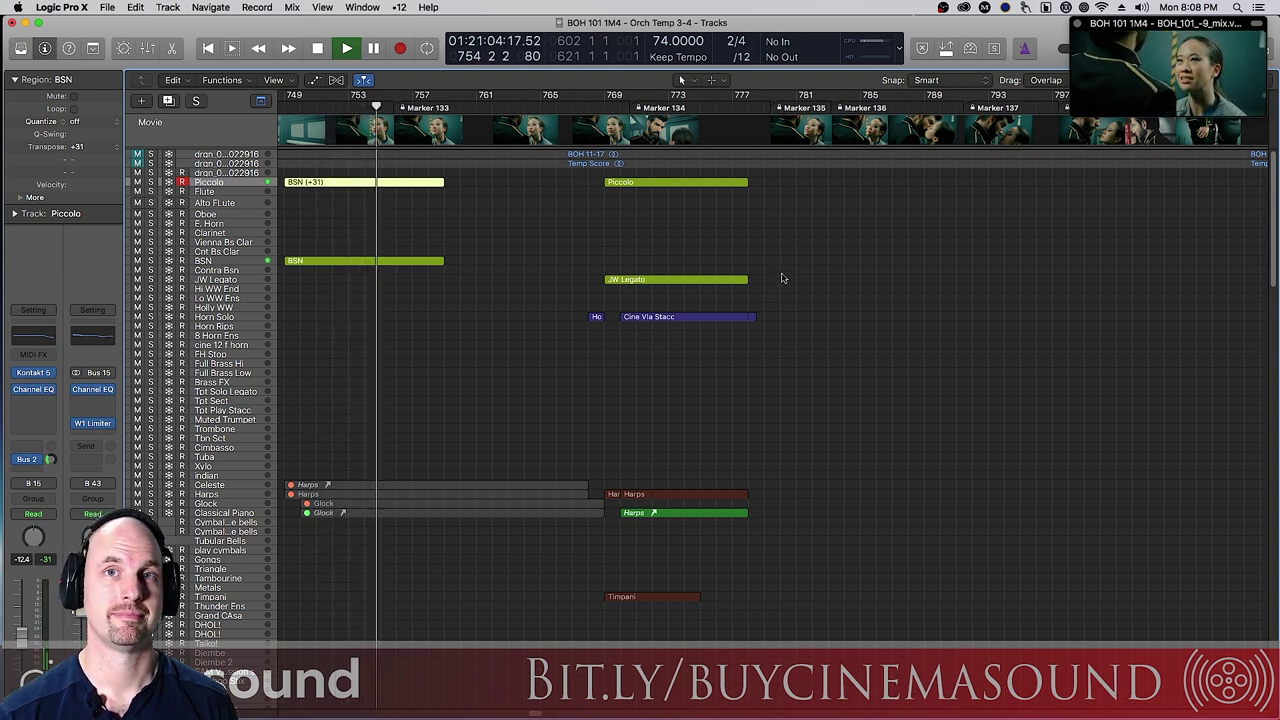
key("space")
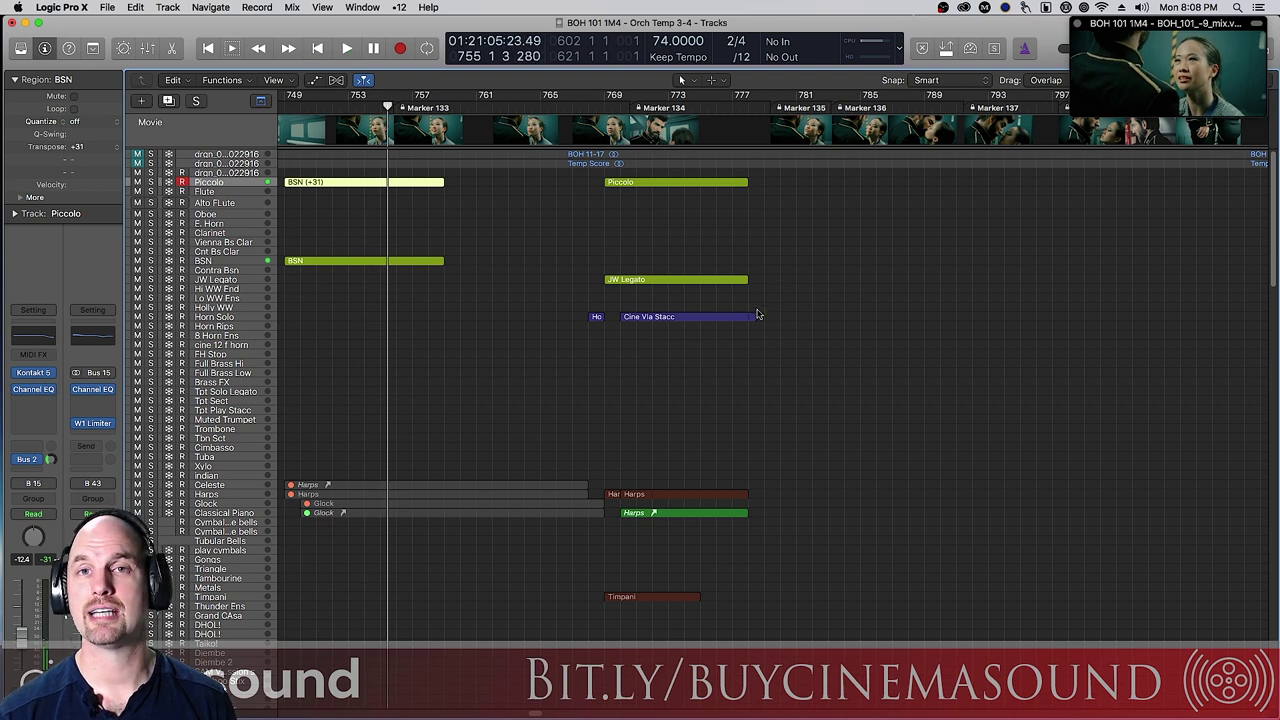